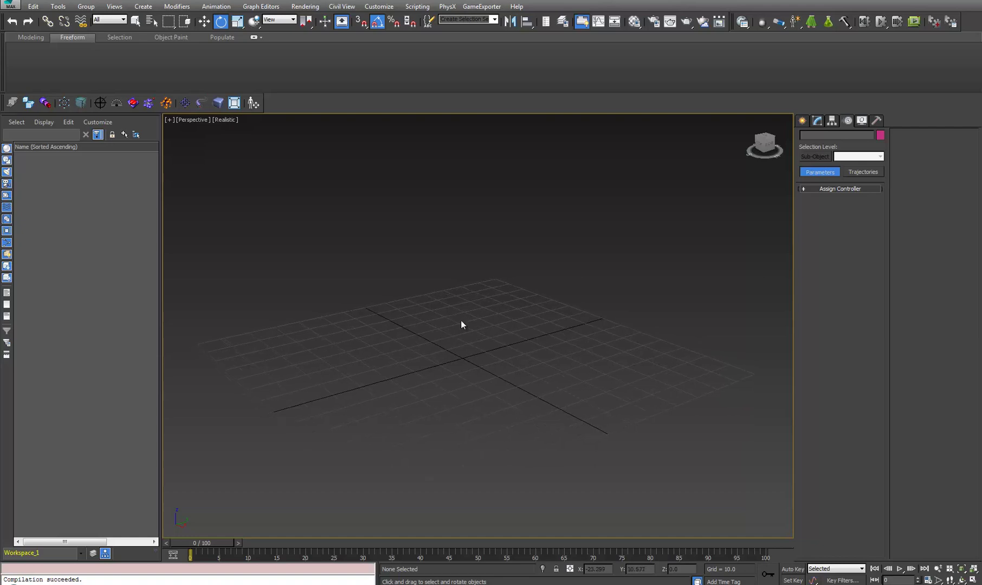
List the CAT Objects helper types (CATParent, CATMuscle, Muscle Strand) in the Create panel
{"action": "left_click", "coordinate": [801, 121]}
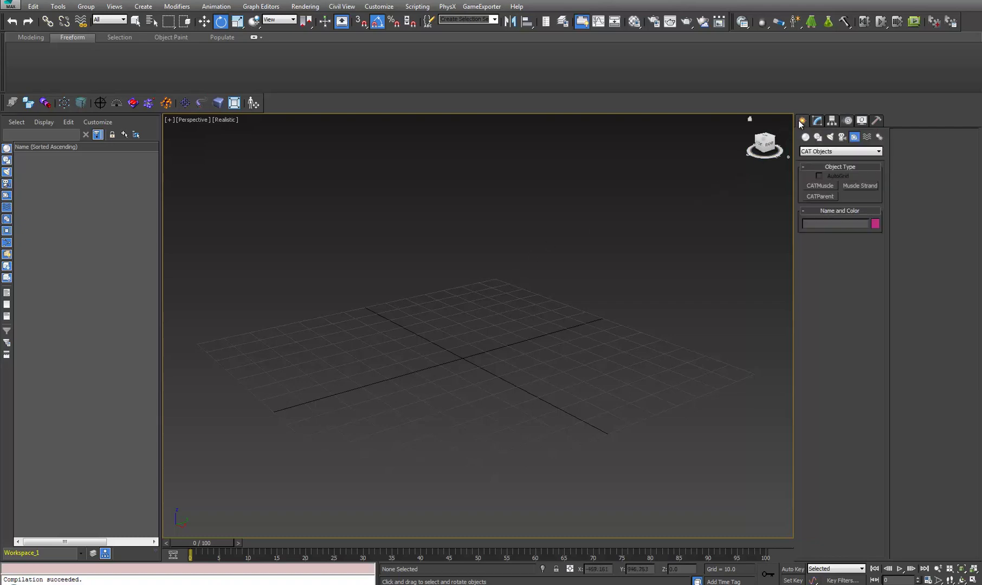
{"action": "left_click", "coordinate": [879, 137]}
{"action": "left_click", "coordinate": [840, 153]}
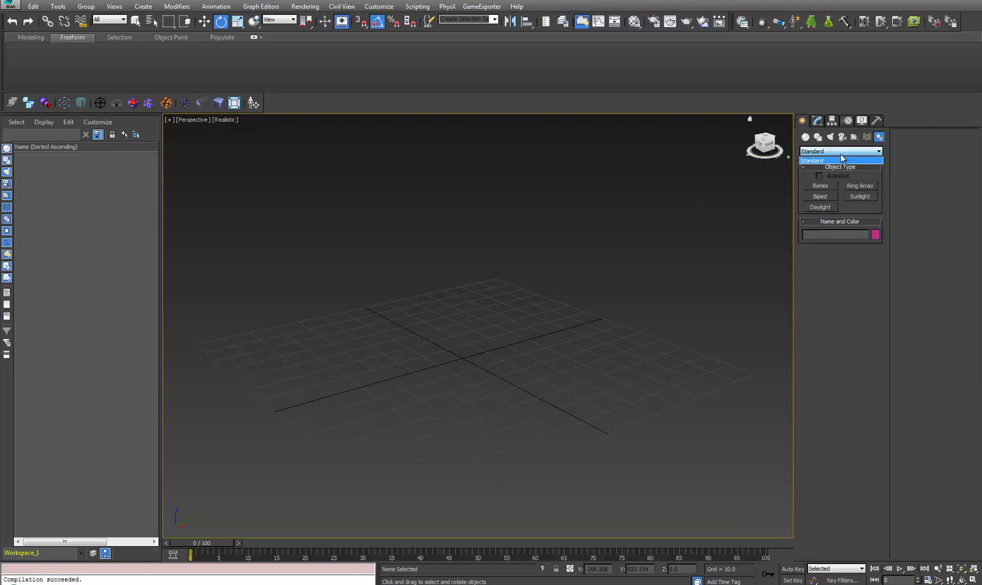
{"action": "left_click", "coordinate": [841, 159]}
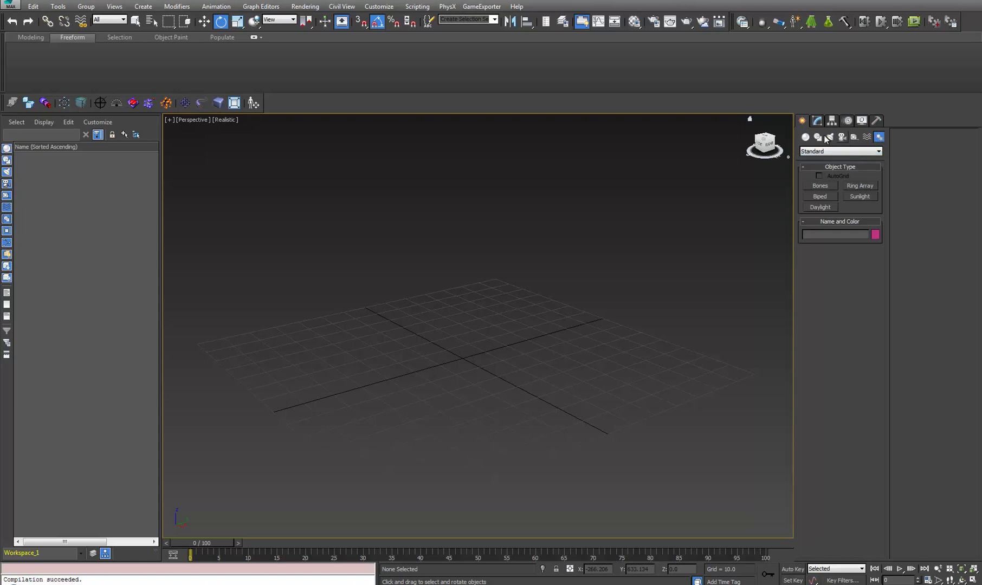
{"action": "left_click", "coordinate": [854, 137]}
{"action": "left_click", "coordinate": [848, 152]}
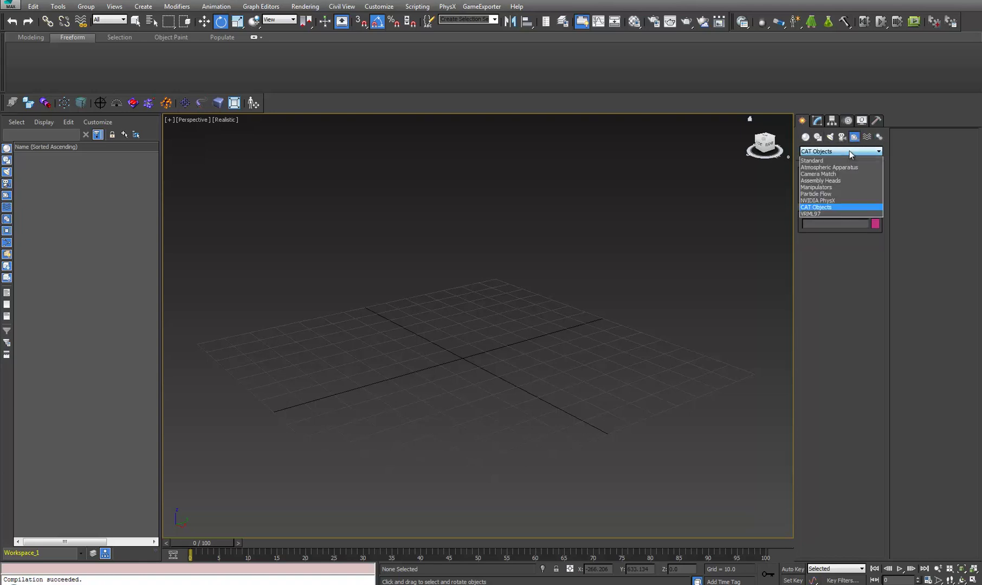
{"action": "left_click", "coordinate": [817, 207]}
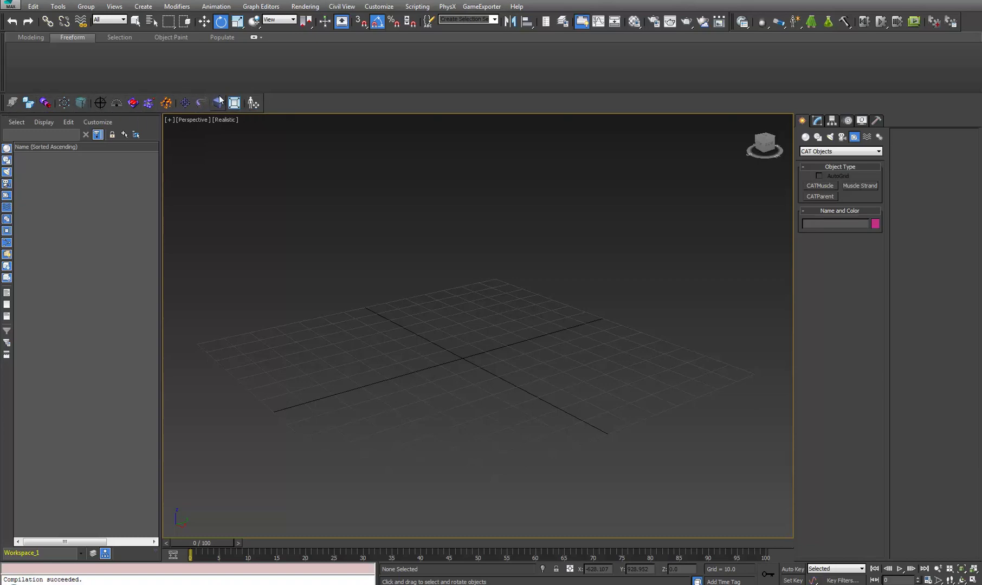
Drag out a Base Human CATParent rig near the grid centre
{"action": "left_click", "coordinate": [254, 103]}
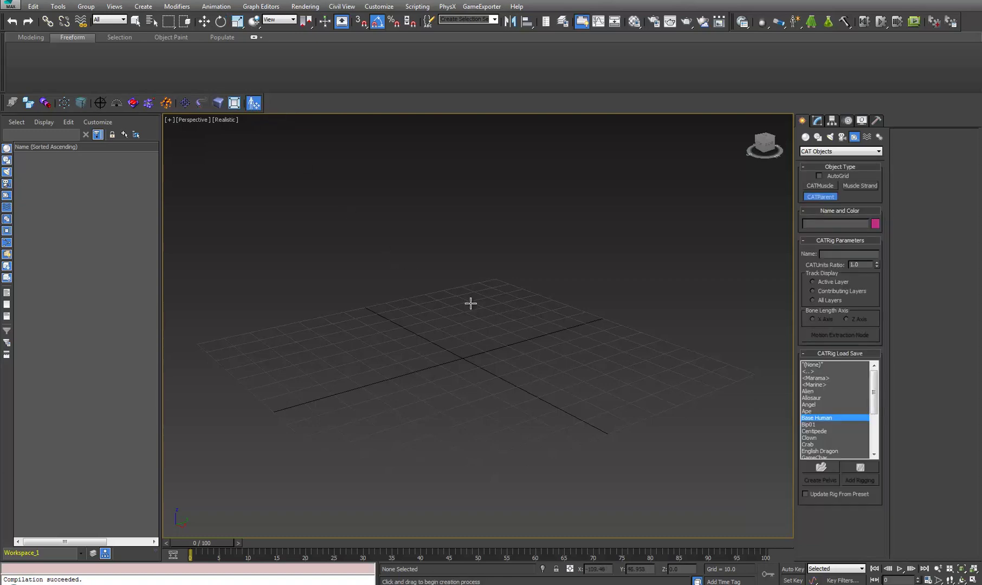
{"action": "left_click_drag", "start_coordinate": [461, 354], "coordinate": [491, 278]}
{"action": "middle_click_drag", "start_coordinate": [490, 278], "coordinate": [493, 366]}
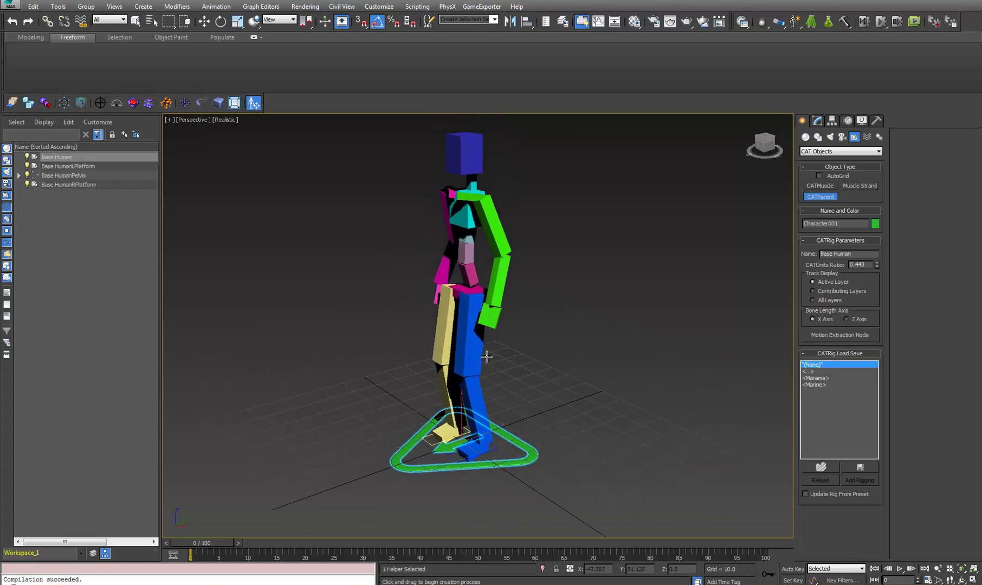
{"action": "middle_click_drag", "start_coordinate": [506, 449], "coordinate": [526, 406], "text": "alt"}
{"action": "middle_click_drag", "start_coordinate": [517, 318], "coordinate": [484, 350]}
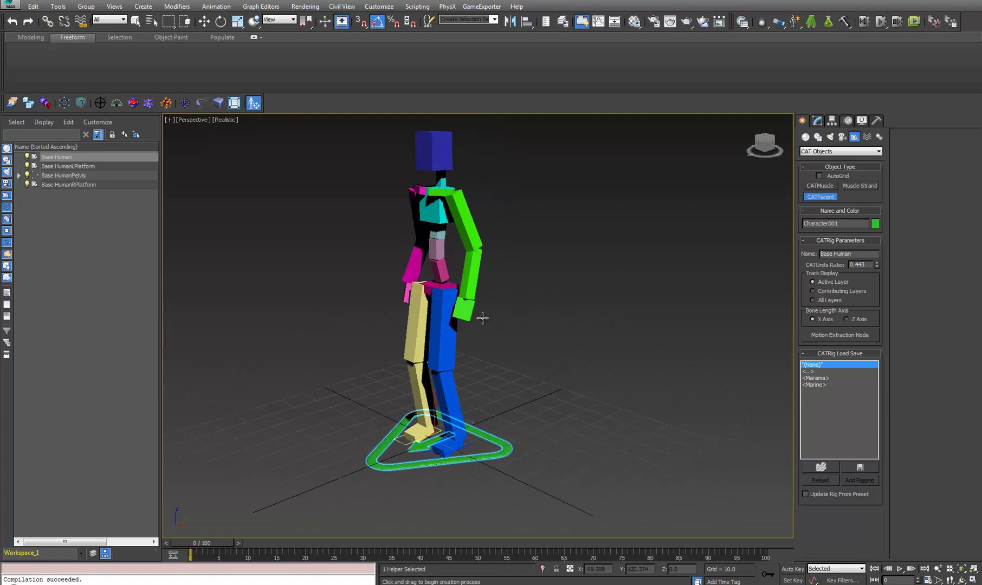
Set the rig platform's X and Y position to 0, placing it at the origin
{"action": "type", "text": "w"}
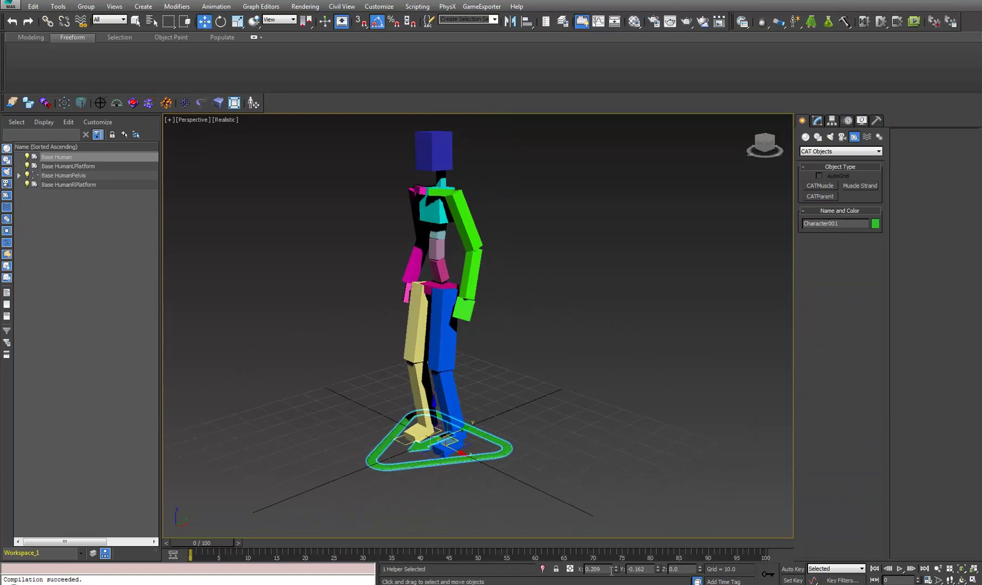
{"action": "type", "text": "0"}
{"action": "key", "text": "Tab"}
{"action": "type", "text": "0"}
{"action": "key", "text": "Tab"}
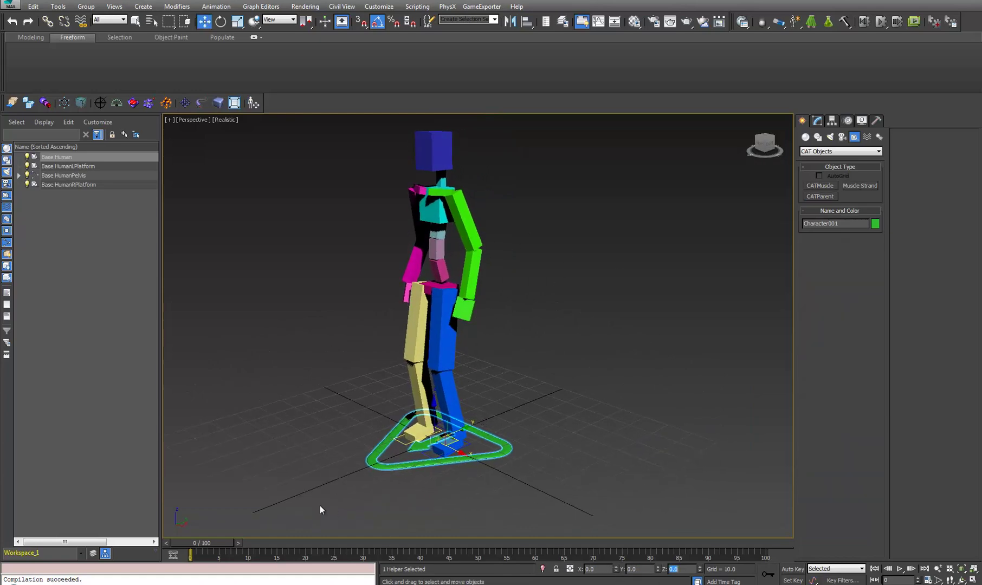
{"action": "middle_click_drag", "start_coordinate": [388, 466], "coordinate": [428, 434]}
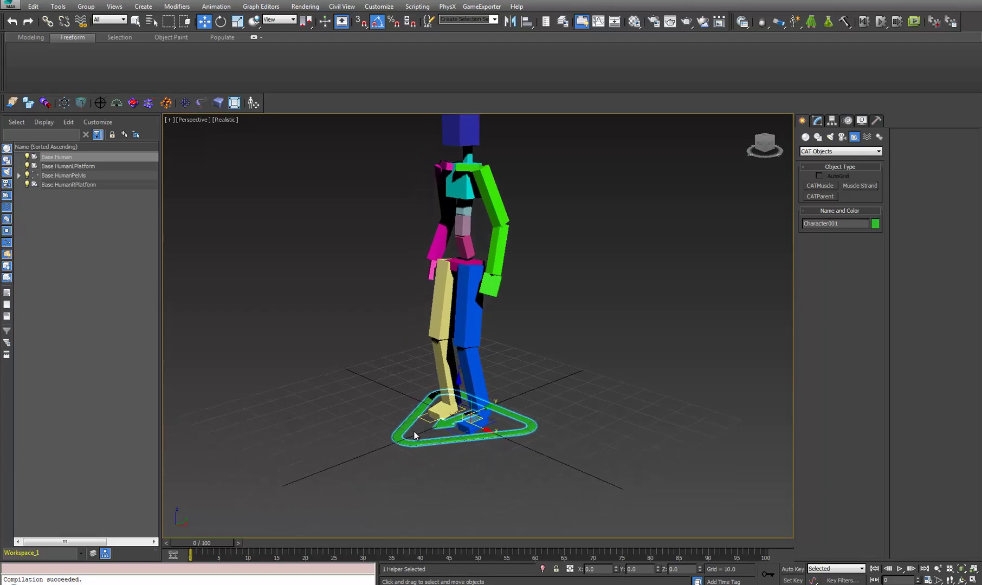
{"action": "middle_click_drag", "start_coordinate": [532, 378], "coordinate": [532, 397]}
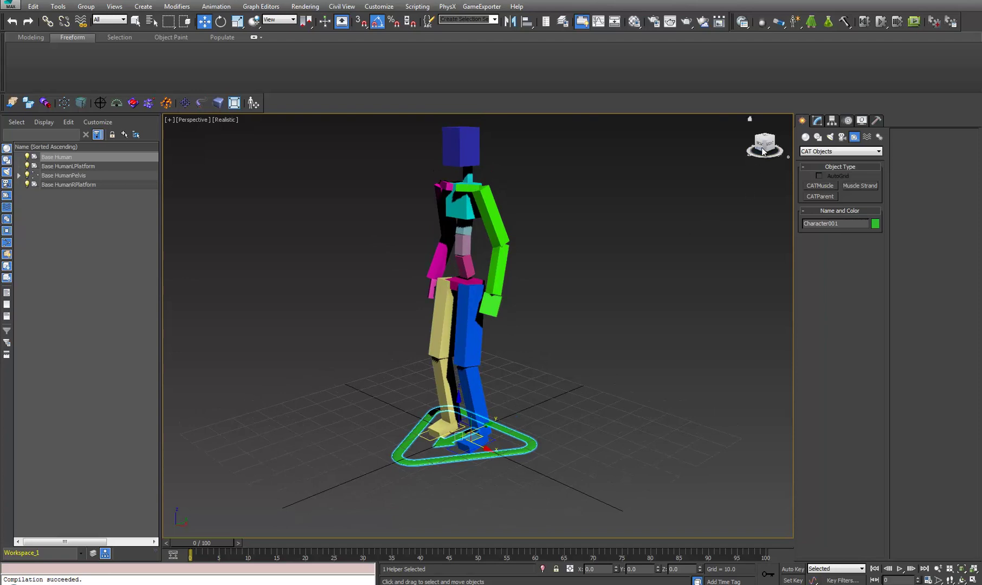
Create a reference Box from Standard Primitives beside the rig
{"action": "left_click", "coordinate": [805, 137]}
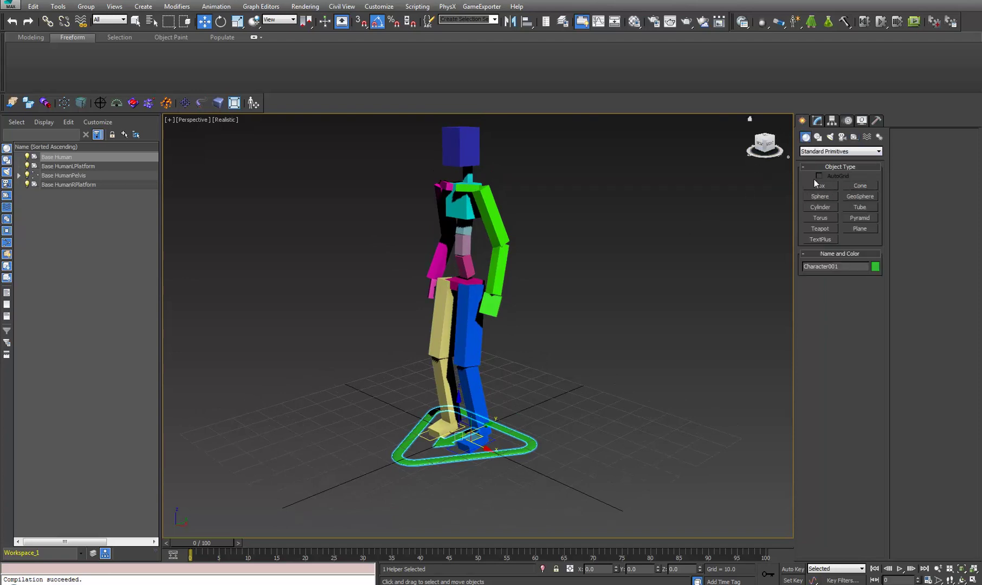
{"action": "left_click", "coordinate": [815, 187]}
{"action": "mouse_move", "coordinate": [650, 449]}
{"action": "left_mouse_down"}
{"action": "mouse_move", "coordinate": [620, 458]}
{"action": "mouse_move", "coordinate": [623, 528]}
{"action": "left_mouse_up"}
{"action": "left_click", "coordinate": [632, 330]}
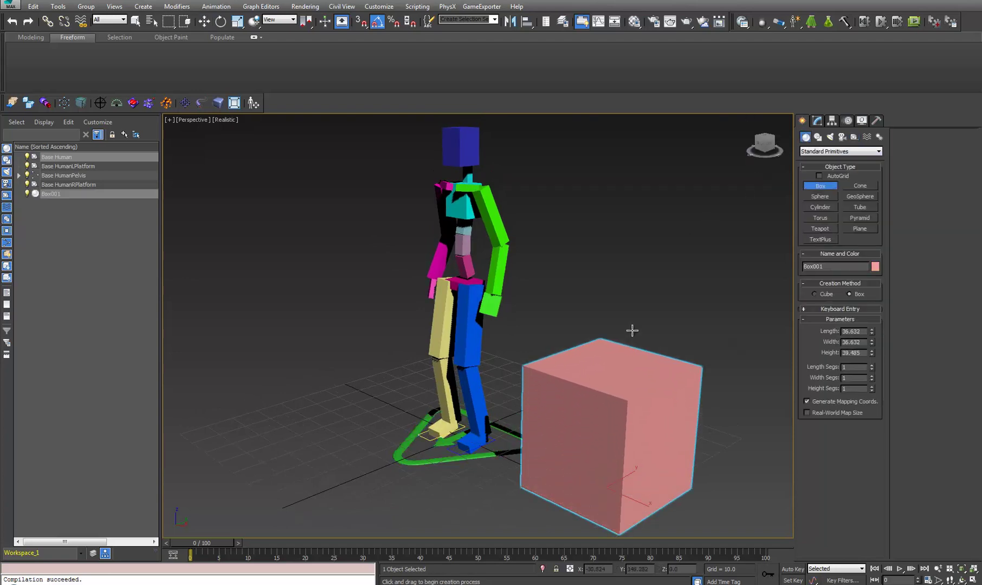
Select the rig platform, set its X and Y rotation to 0, then undo both changes
{"action": "key", "text": "e"}
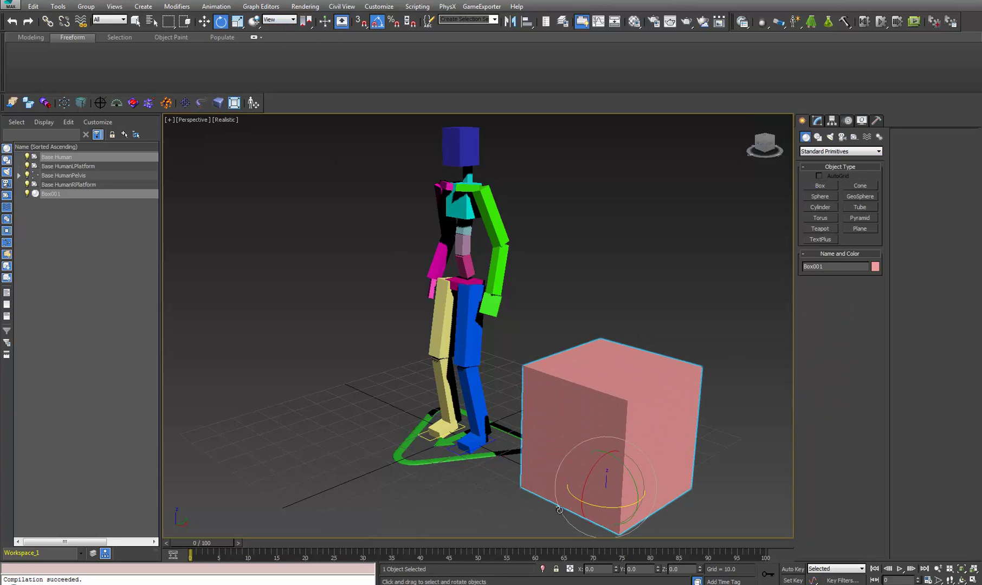
{"action": "left_click", "coordinate": [450, 457]}
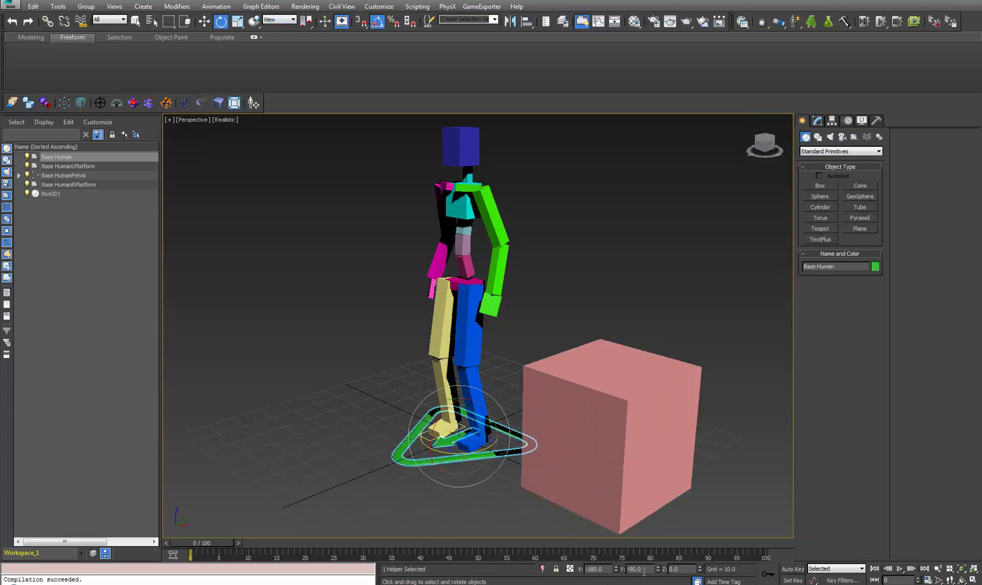
{"action": "left_click", "coordinate": [600, 569]}
{"action": "type", "text": "0"}
{"action": "key", "text": "Tab"}
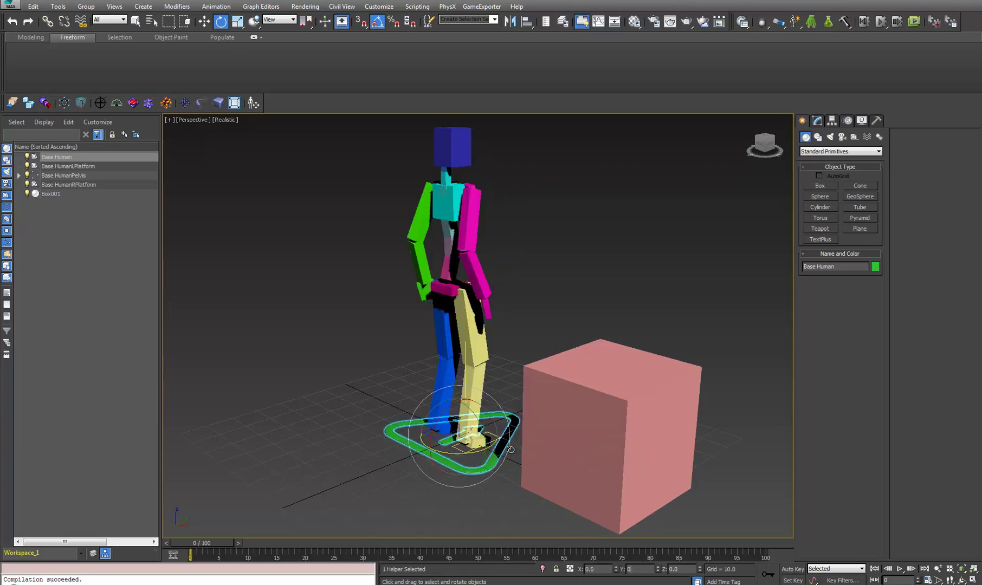
{"action": "type", "text": "0"}
{"action": "key", "text": "Return"}
{"action": "key", "text": "ctrl+z"}
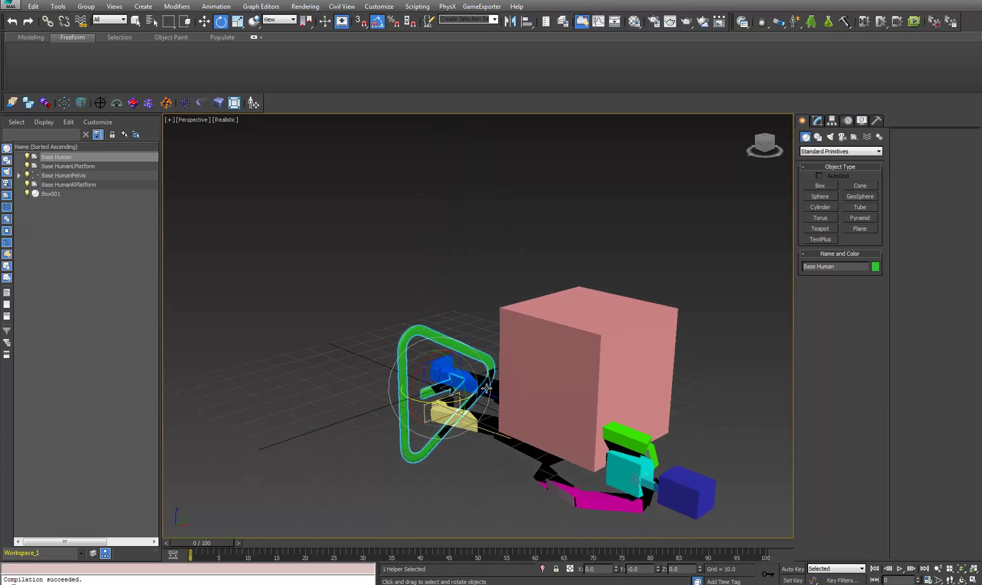
{"action": "key", "text": "ctrl+z"}
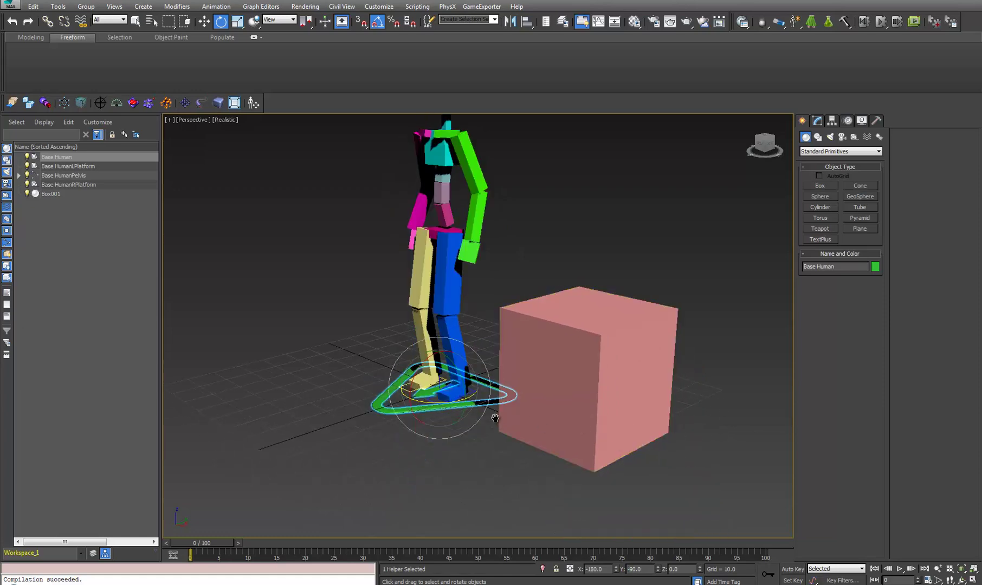
Rotate the rig about its vertical axis with Angle Snap enabled
{"action": "mouse_move", "coordinate": [490, 425]}
{"action": "middle_mouse_down", "text": "alt"}
{"action": "mouse_move", "coordinate": [505, 433]}
{"action": "mouse_move", "coordinate": [474, 428]}
{"action": "middle_mouse_up", "text": "alt"}
{"action": "left_click_drag", "start_coordinate": [438, 424], "coordinate": [480, 418]}
{"action": "key", "text": "a"}
{"action": "mouse_move", "coordinate": [324, 465]}
{"action": "middle_mouse_down", "text": "alt"}
{"action": "mouse_move", "coordinate": [377, 501]}
{"action": "mouse_move", "coordinate": [310, 477]}
{"action": "middle_mouse_up", "text": "alt"}
Delete Box001 and orbit around the remaining Base Human rig
{"action": "left_click", "coordinate": [309, 477]}
{"action": "key", "text": "Delete"}
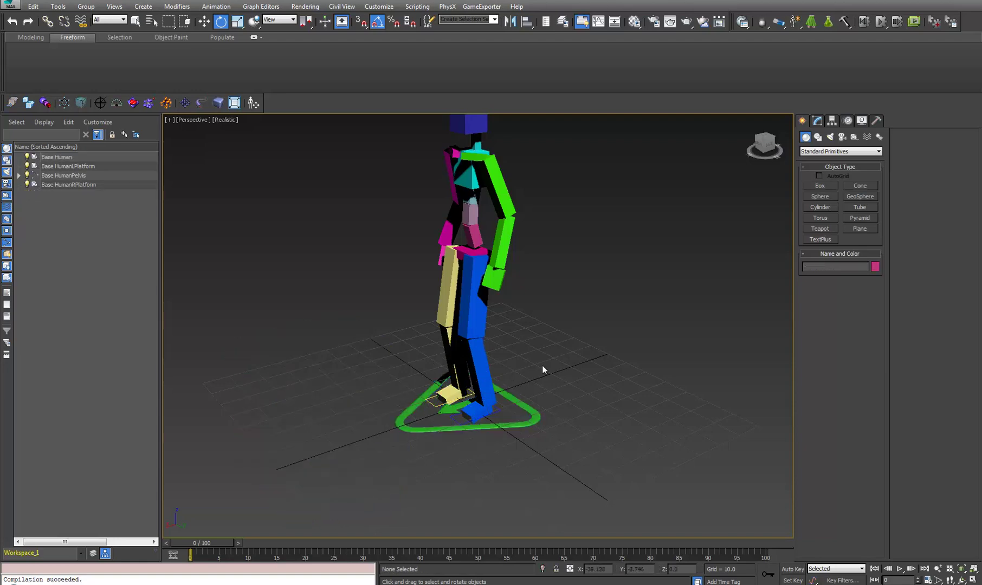
{"action": "middle_click_drag", "start_coordinate": [365, 457], "coordinate": [490, 432], "text": "alt"}
{"action": "middle_click_drag", "start_coordinate": [501, 287], "coordinate": [474, 353], "text": "alt"}
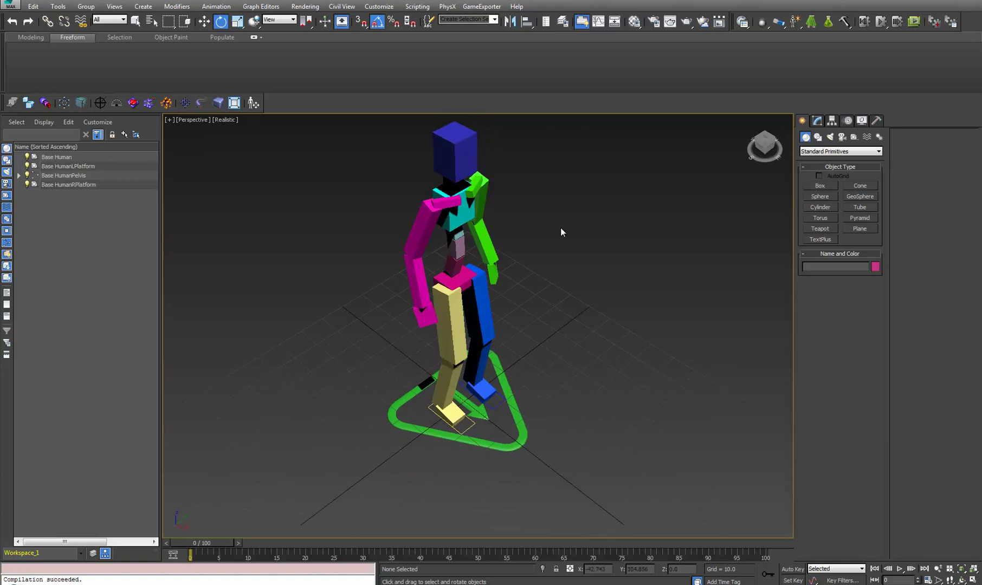
{"action": "middle_click_drag", "start_coordinate": [549, 244], "coordinate": [414, 361], "text": "alt"}
{"action": "middle_click_drag", "start_coordinate": [487, 478], "coordinate": [395, 345], "text": "alt"}
{"action": "scroll", "coordinate": [360, 369], "scroll_direction": "up", "scroll_amount": 5}
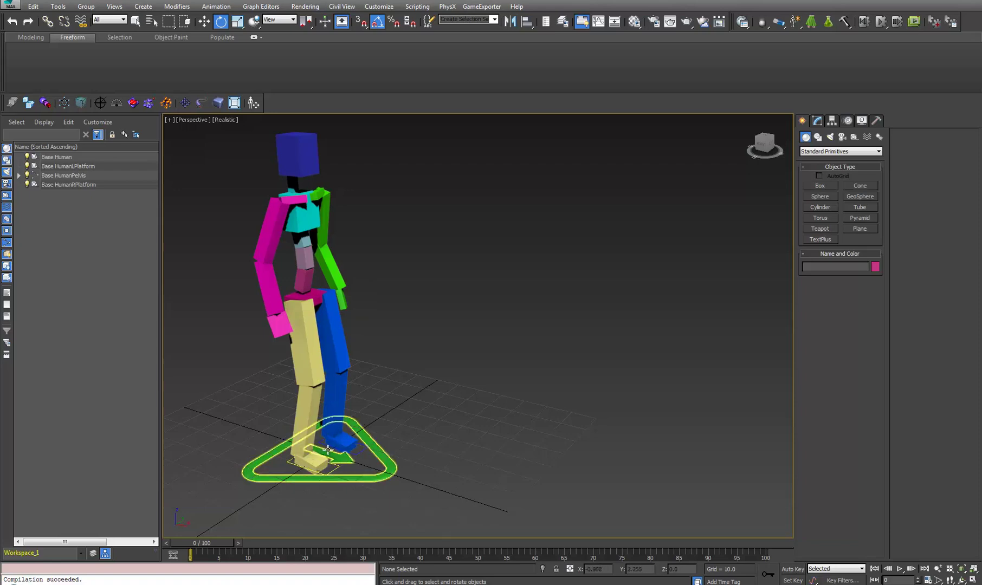
{"action": "middle_click_drag", "start_coordinate": [390, 375], "coordinate": [440, 377], "text": "alt"}
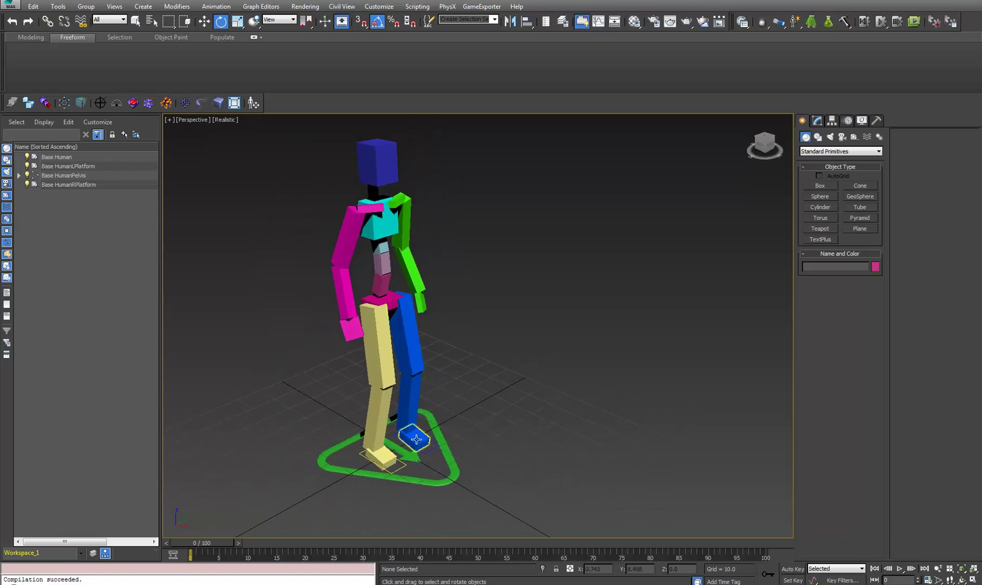
Select the pelvis and add a 100% CATMotion Layer in the Motion panel's Layer Manager
{"action": "left_click", "coordinate": [388, 303]}
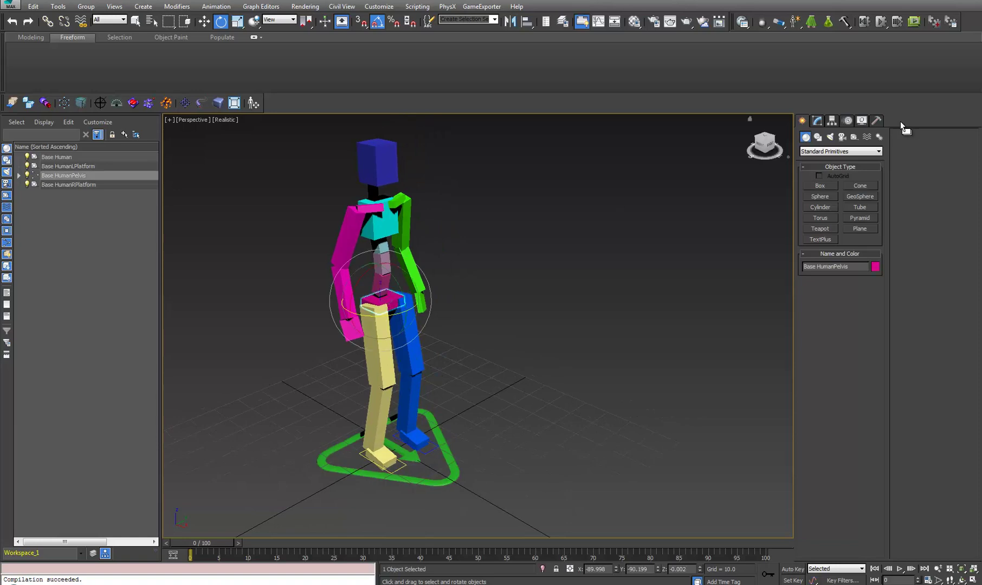
{"action": "left_click", "coordinate": [845, 122]}
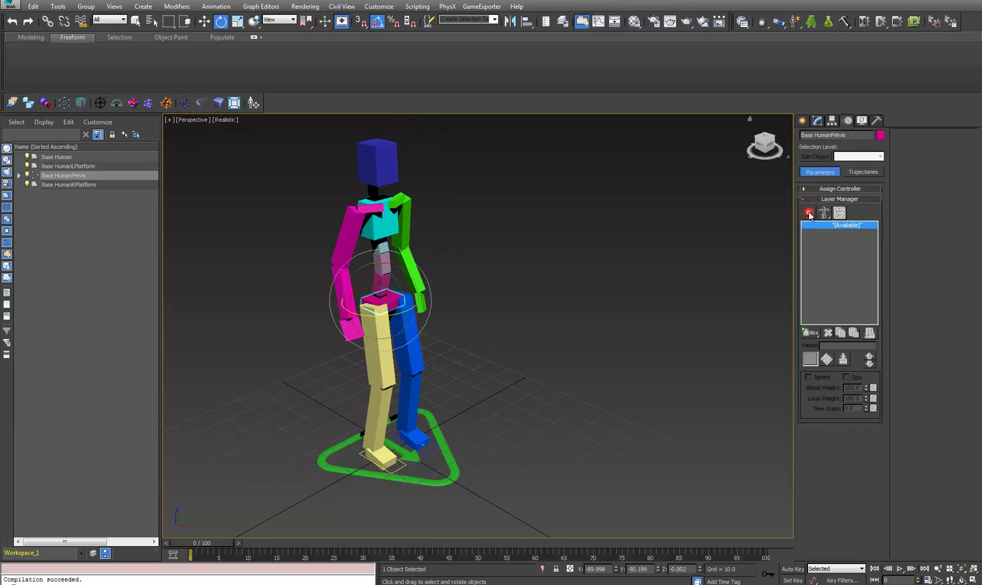
{"action": "mouse_move", "coordinate": [428, 334]}
{"action": "middle_mouse_down", "text": "alt"}
{"action": "mouse_move", "coordinate": [449, 362]}
{"action": "mouse_move", "coordinate": [390, 357]}
{"action": "mouse_move", "coordinate": [446, 363]}
{"action": "mouse_move", "coordinate": [441, 339]}
{"action": "middle_mouse_up", "text": "alt"}
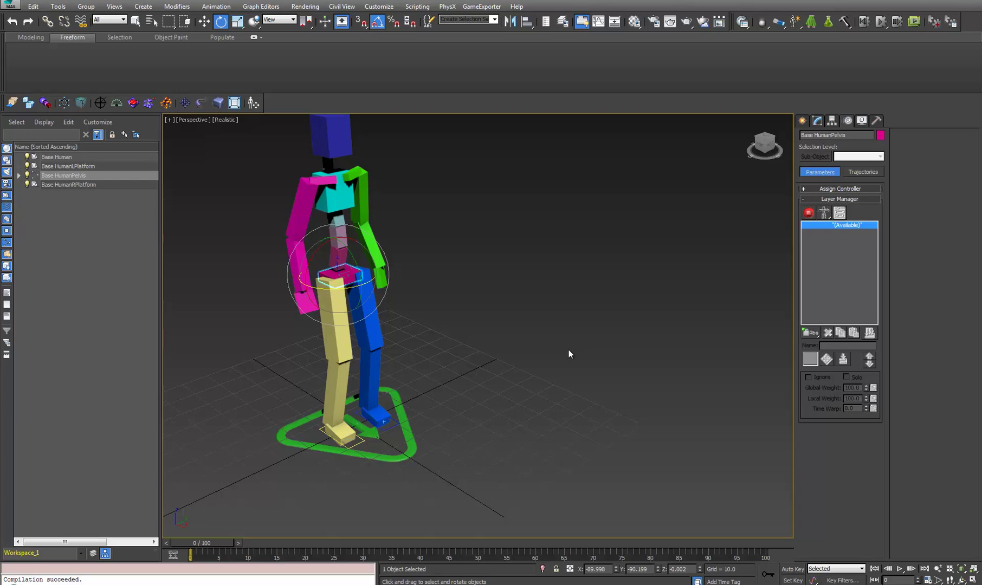
{"action": "scroll", "coordinate": [550, 373], "scroll_direction": "down", "scroll_amount": 5}
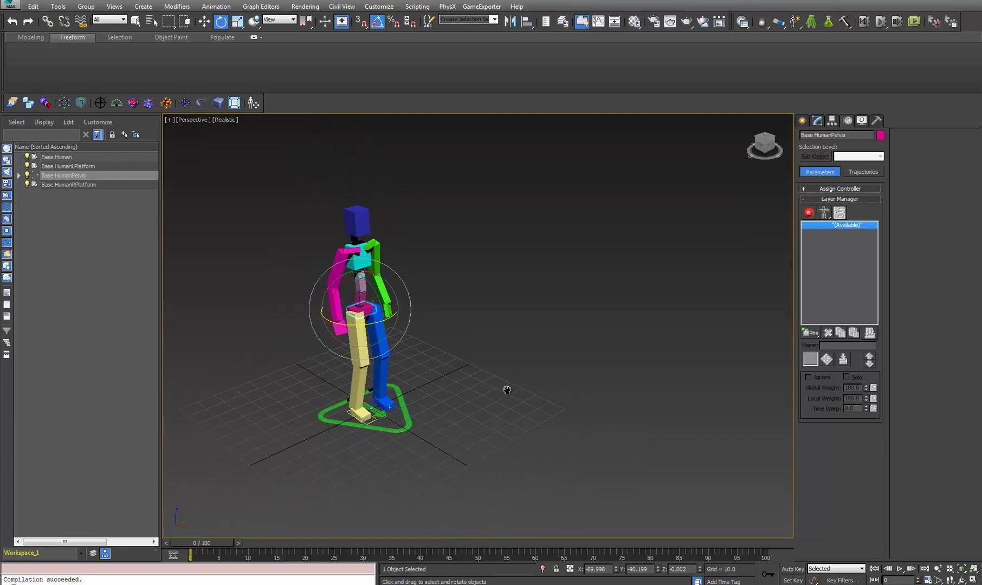
{"action": "middle_click_drag", "start_coordinate": [506, 389], "coordinate": [523, 348]}
{"action": "scroll", "coordinate": [452, 350], "scroll_direction": "up", "scroll_amount": 5}
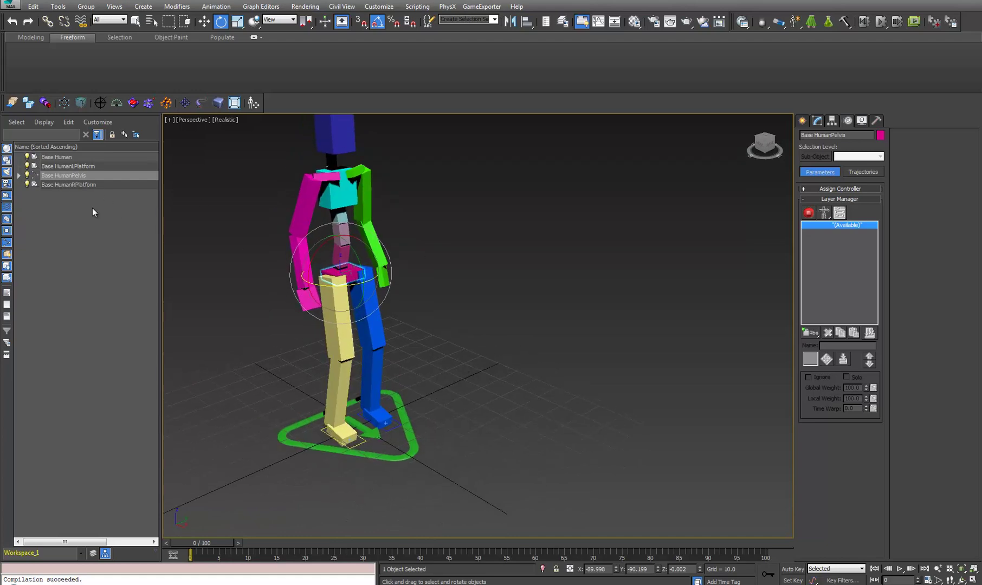
{"action": "left_click_drag", "start_coordinate": [812, 335], "coordinate": [809, 380]}
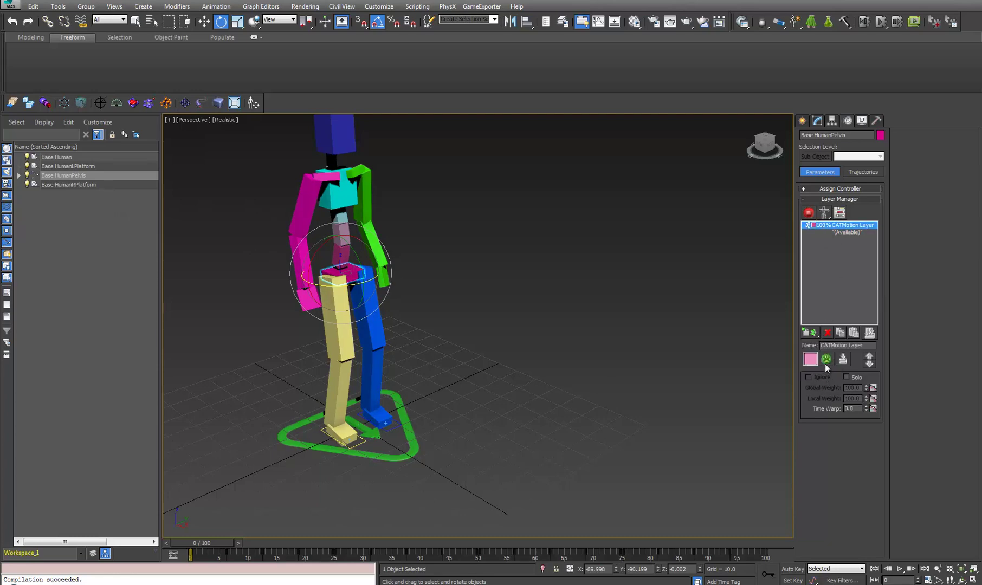
Load the GameCharRun preset into the existing CATMotion layer and enable animation mode
{"action": "left_click", "coordinate": [826, 359]}
{"action": "left_click_drag", "start_coordinate": [479, 227], "coordinate": [585, 139]}
{"action": "double_click", "coordinate": [561, 169]}
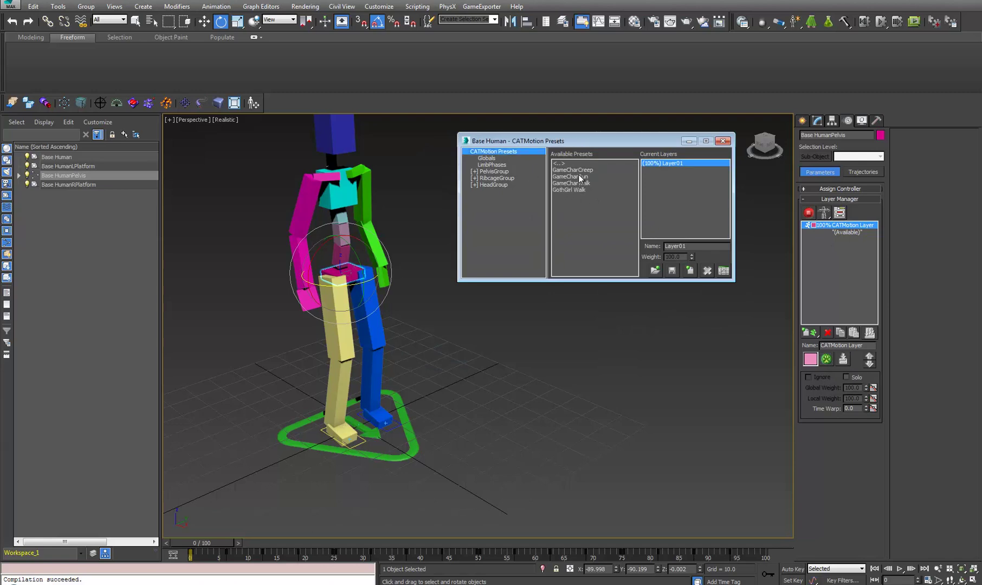
{"action": "double_click", "coordinate": [578, 175]}
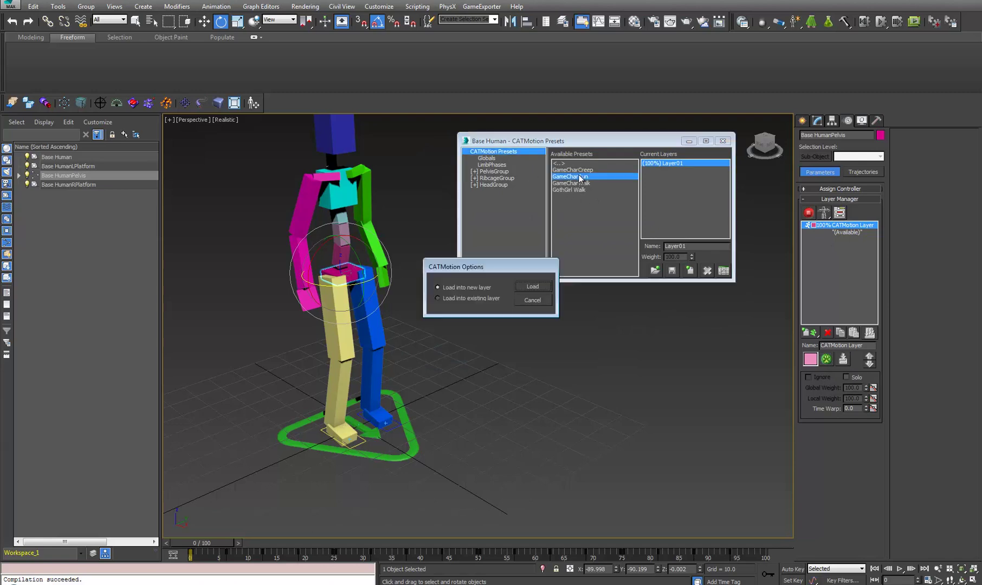
{"action": "left_click", "coordinate": [532, 288]}
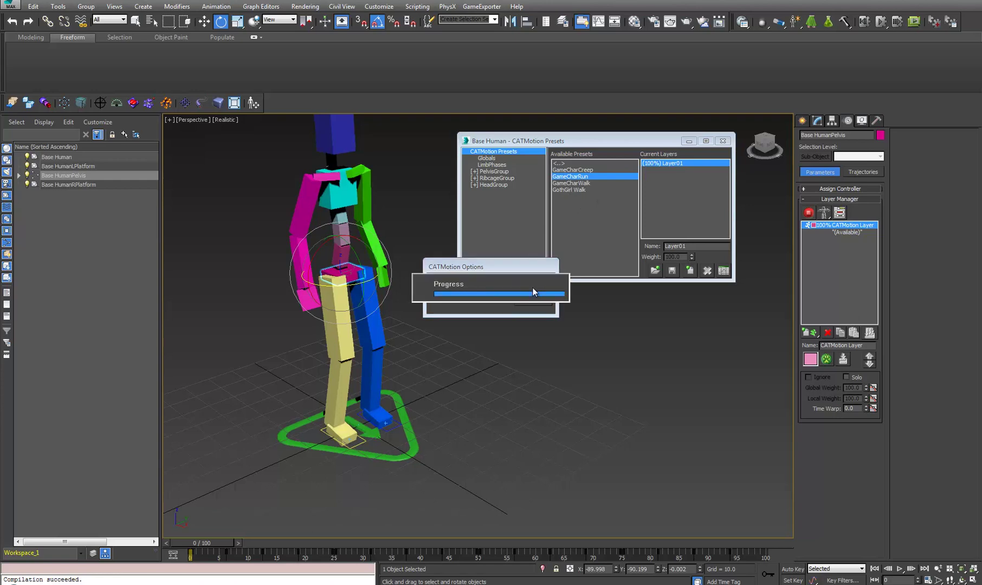
{"action": "left_click", "coordinate": [808, 214]}
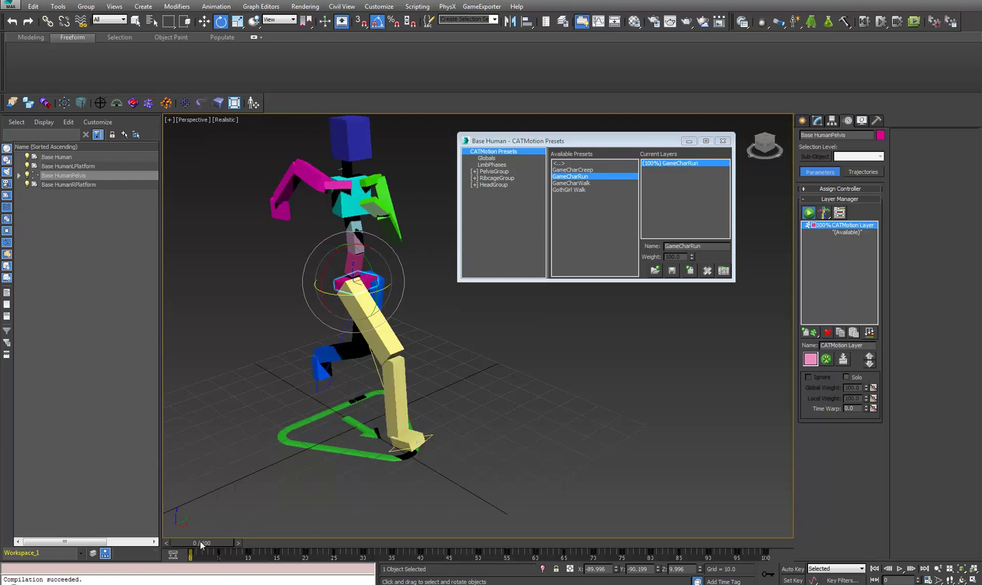
{"action": "left_click_drag", "start_coordinate": [216, 542], "coordinate": [181, 543]}
Set the CATMotion Globals to Walk On Line so the rig travels forward
{"action": "left_click", "coordinate": [487, 158]}
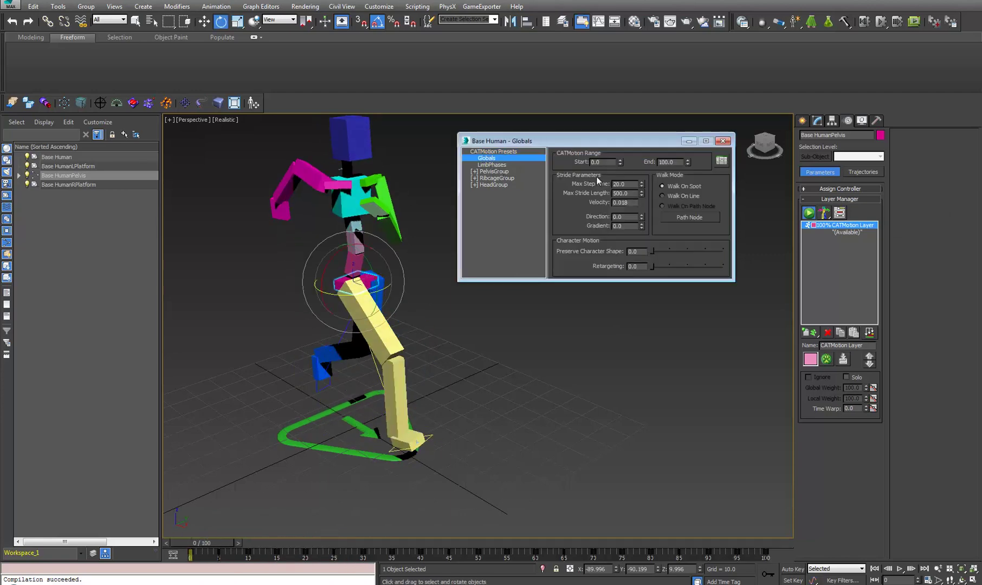
{"action": "left_click", "coordinate": [673, 196]}
{"action": "scroll", "coordinate": [589, 348], "scroll_direction": "down", "scroll_amount": 4}
{"action": "middle_click_drag", "start_coordinate": [553, 354], "coordinate": [411, 418]}
{"action": "mouse_move", "coordinate": [211, 543]}
{"action": "left_mouse_down"}
{"action": "mouse_move", "coordinate": [305, 537]}
{"action": "mouse_move", "coordinate": [205, 525]}
{"action": "left_mouse_up"}
Set Max Step Time to 100 and play back the slower run
{"action": "key", "text": "e"}
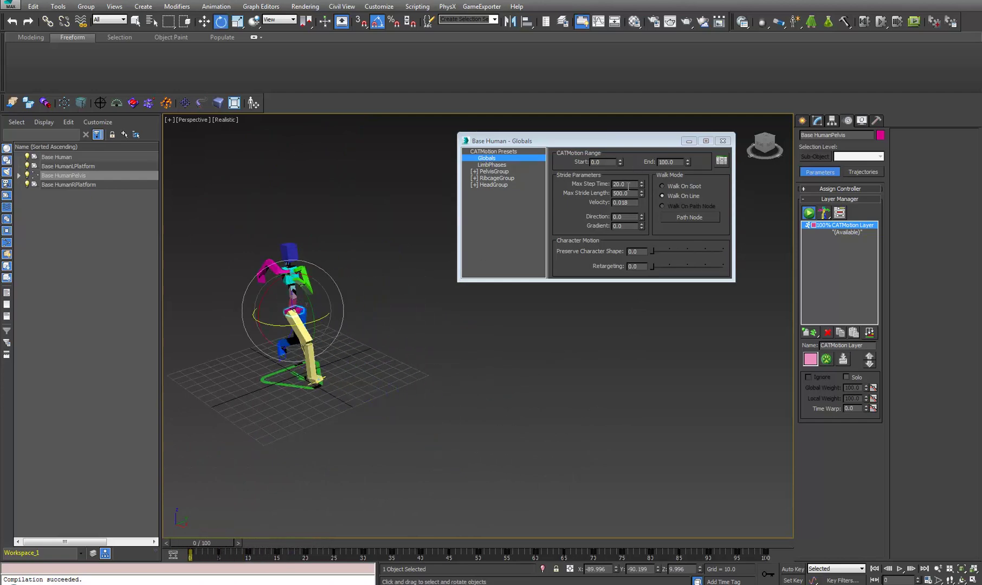
{"action": "left_click", "coordinate": [627, 186]}
{"action": "type", "text": "100"}
{"action": "key", "text": "Return"}
{"action": "mouse_move", "coordinate": [204, 546]}
{"action": "left_mouse_down"}
{"action": "mouse_move", "coordinate": [339, 525]}
{"action": "mouse_move", "coordinate": [205, 545]}
{"action": "left_mouse_up"}
{"action": "left_click", "coordinate": [898, 569]}
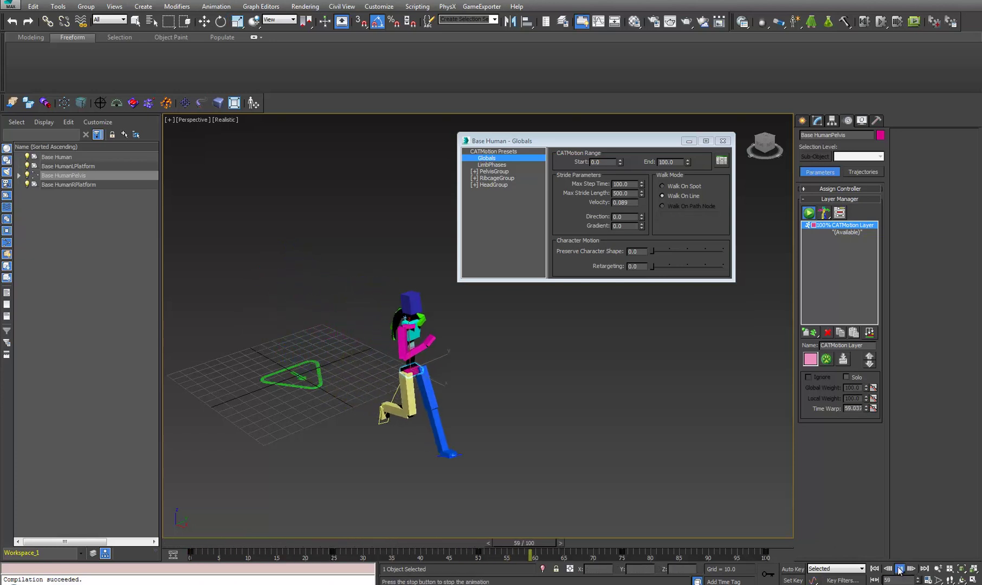
{"action": "left_click", "coordinate": [899, 568]}
Orbit around the running rig and move the timeline back to about frame 62
{"action": "key", "text": "e"}
{"action": "middle_click_drag", "start_coordinate": [534, 410], "coordinate": [646, 396], "text": "alt"}
{"action": "middle_click_drag", "start_coordinate": [621, 448], "coordinate": [528, 436], "text": "alt"}
{"action": "left_click_drag", "start_coordinate": [627, 544], "coordinate": [195, 539]}
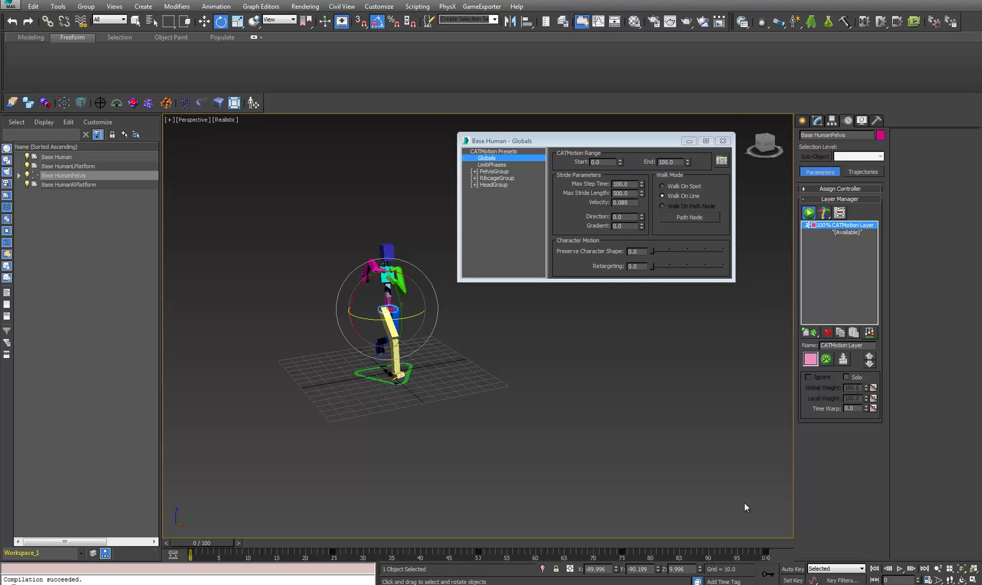
{"action": "middle_click_drag", "start_coordinate": [465, 367], "coordinate": [431, 342]}
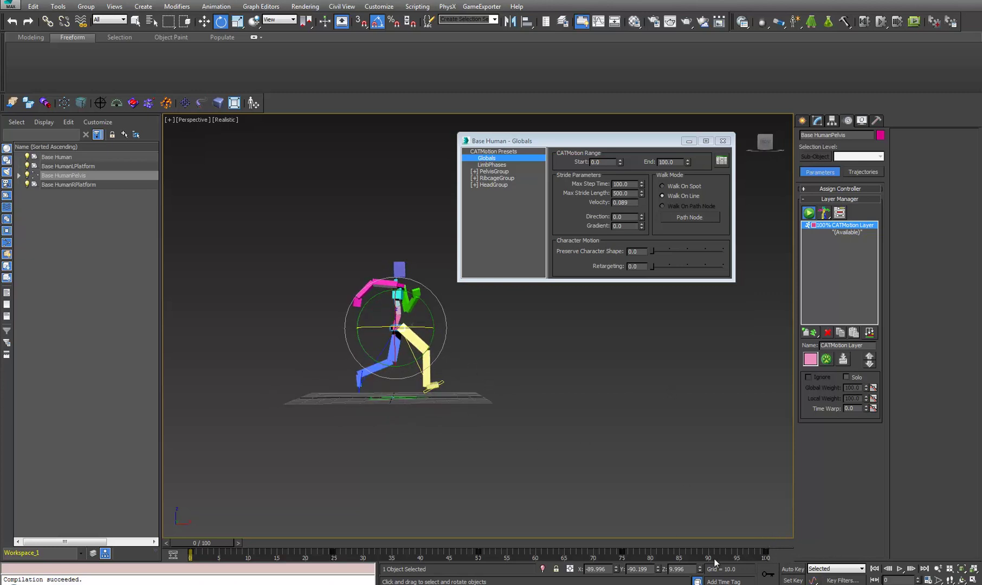
Check the run's first and last frames, close the Base Human - Globals window, and pause mid-stride
{"action": "left_click", "coordinate": [767, 547]}
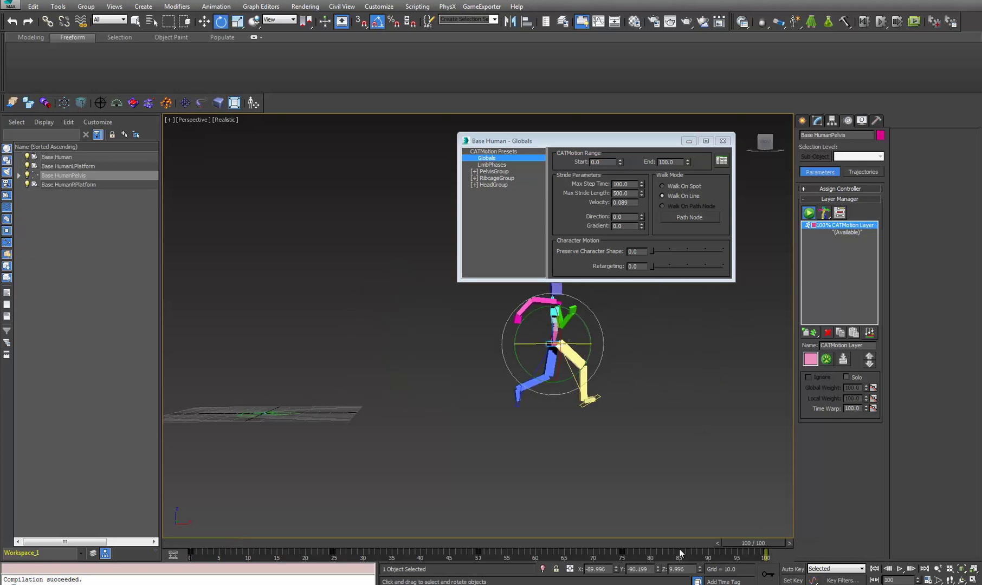
{"action": "left_click_drag", "start_coordinate": [743, 545], "coordinate": [65, 507]}
{"action": "middle_click_drag", "start_coordinate": [455, 379], "coordinate": [576, 397], "text": "alt"}
{"action": "left_click", "coordinate": [722, 141]}
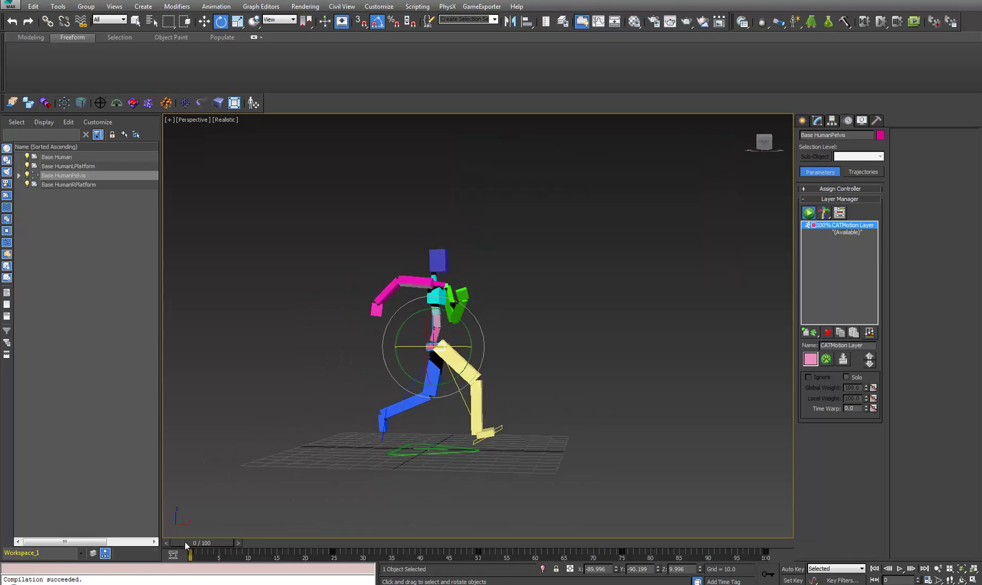
{"action": "left_click_drag", "start_coordinate": [185, 542], "coordinate": [355, 536]}
{"action": "key", "text": "e"}
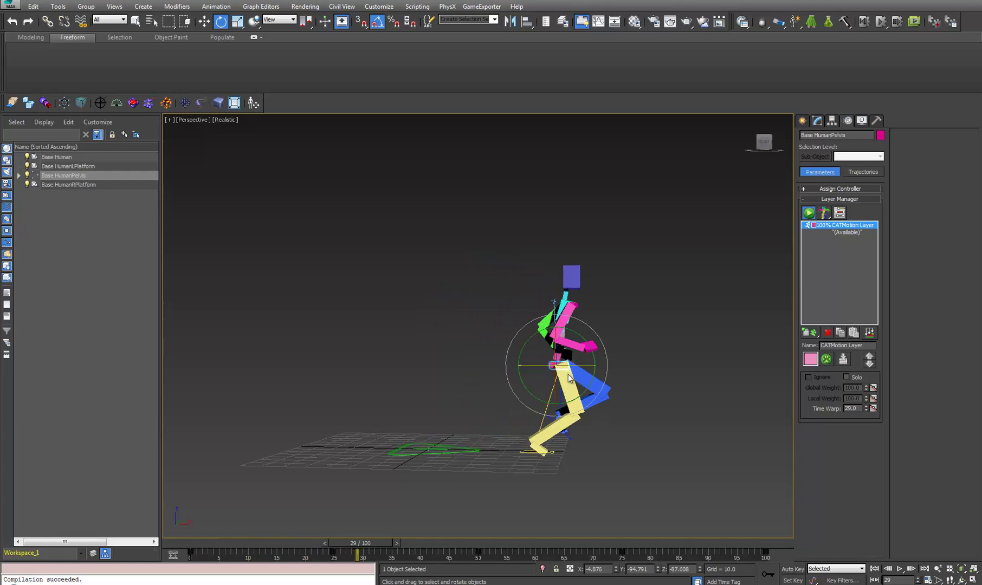
{"action": "key", "text": "v"}
{"action": "key", "text": "f"}
{"action": "key", "text": "v"}
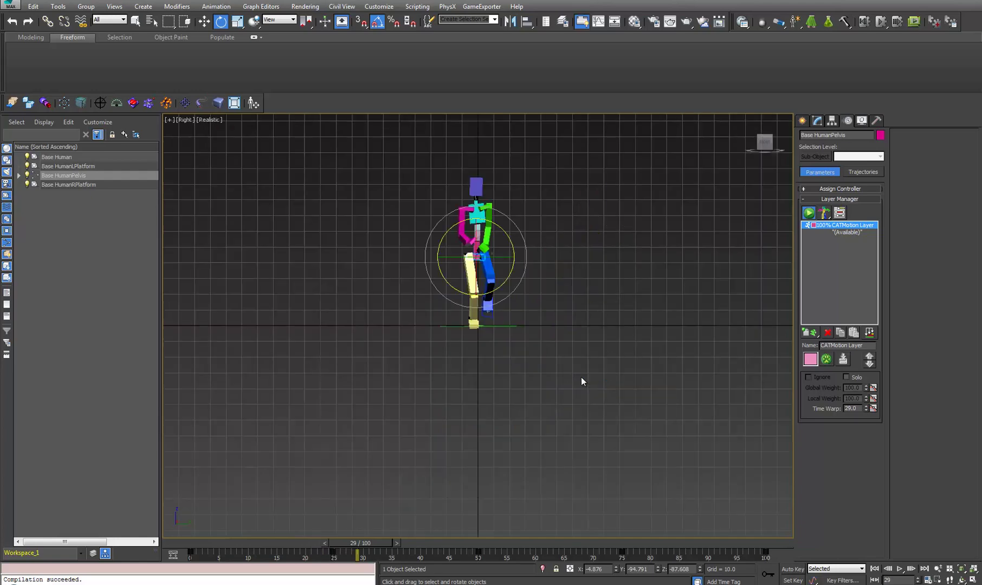
{"action": "scroll", "coordinate": [498, 406], "scroll_direction": "up", "scroll_amount": 5}
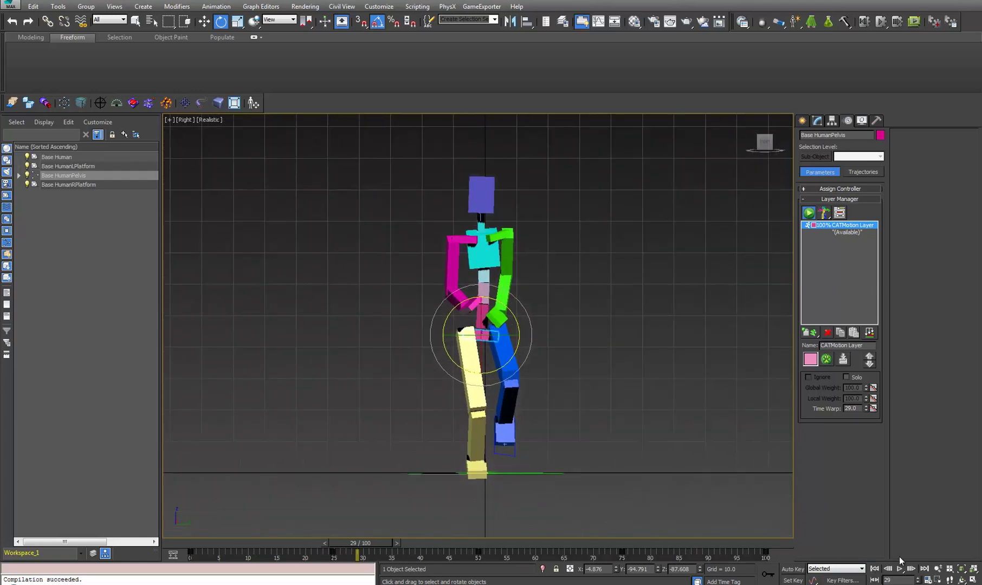
{"action": "left_click", "coordinate": [899, 568]}
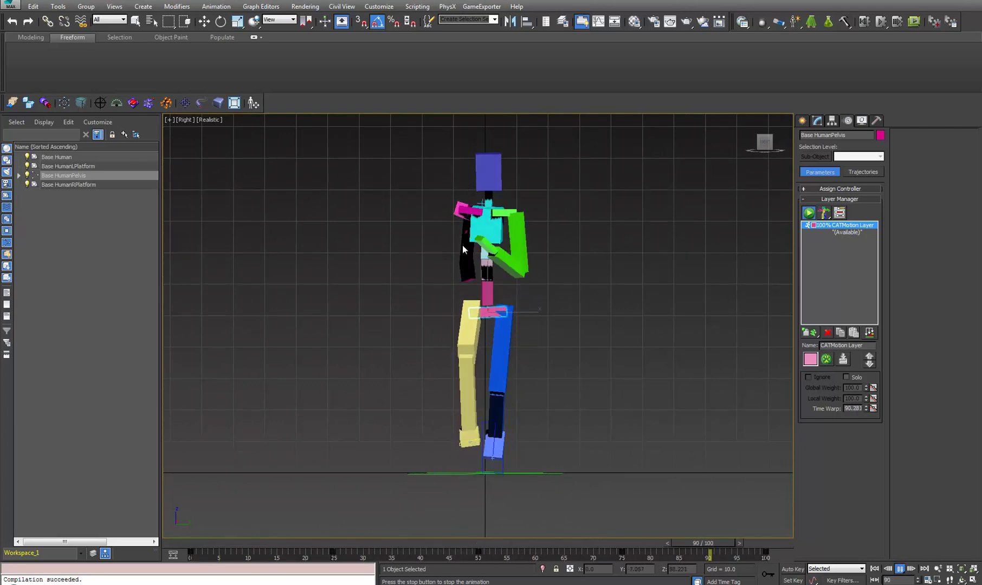
{"action": "left_click", "coordinate": [899, 571]}
{"action": "key", "text": "e"}
{"action": "left_click_drag", "start_coordinate": [533, 540], "coordinate": [492, 510]}
{"action": "key", "text": "e"}
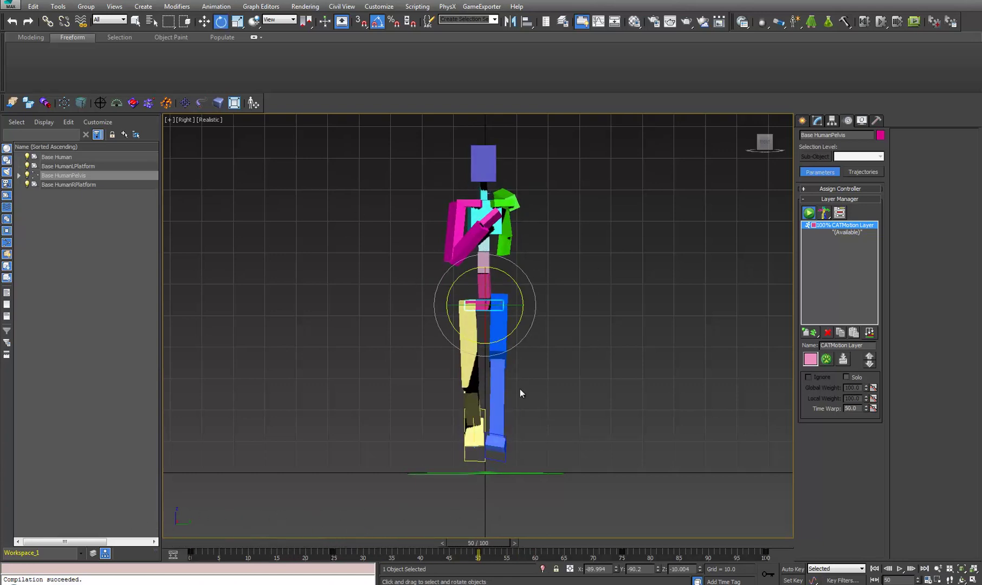
{"action": "key", "text": "p"}
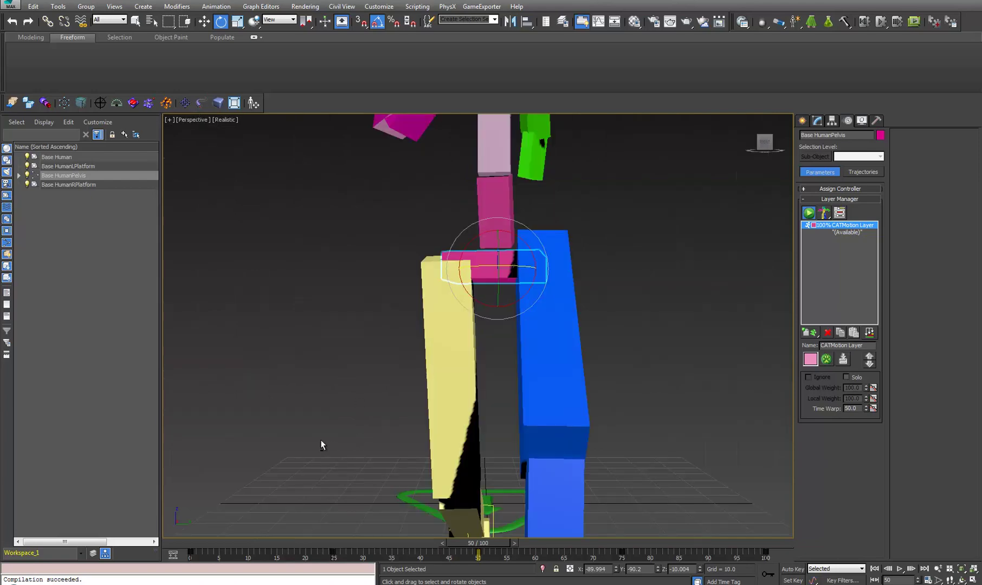
{"action": "middle_click_drag", "start_coordinate": [322, 445], "coordinate": [390, 445], "text": "alt"}
{"action": "left_click_drag", "start_coordinate": [459, 540], "coordinate": [190, 546]}
{"action": "middle_click_drag", "start_coordinate": [233, 482], "coordinate": [430, 476]}
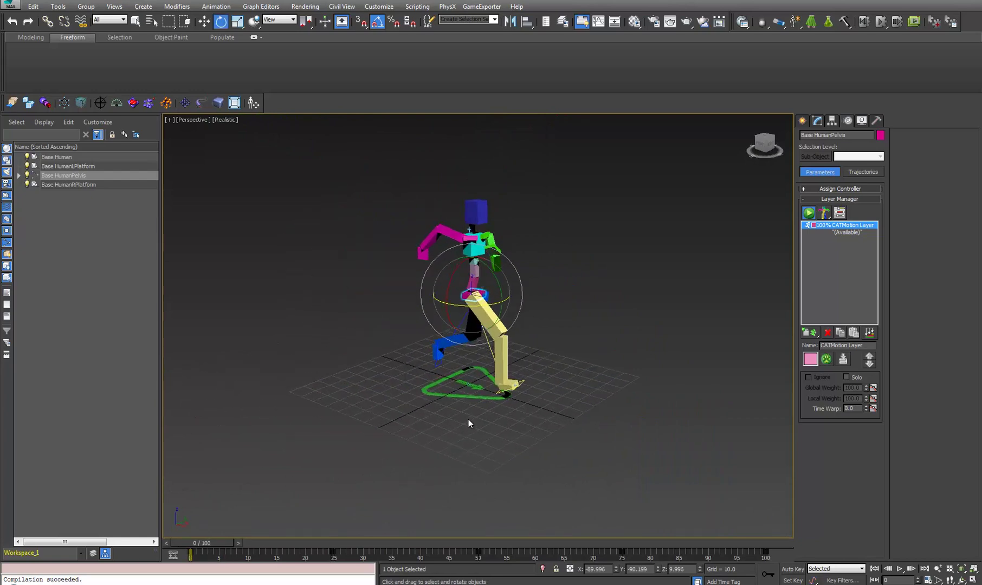
{"action": "scroll", "coordinate": [483, 404], "scroll_direction": "up", "scroll_amount": 3}
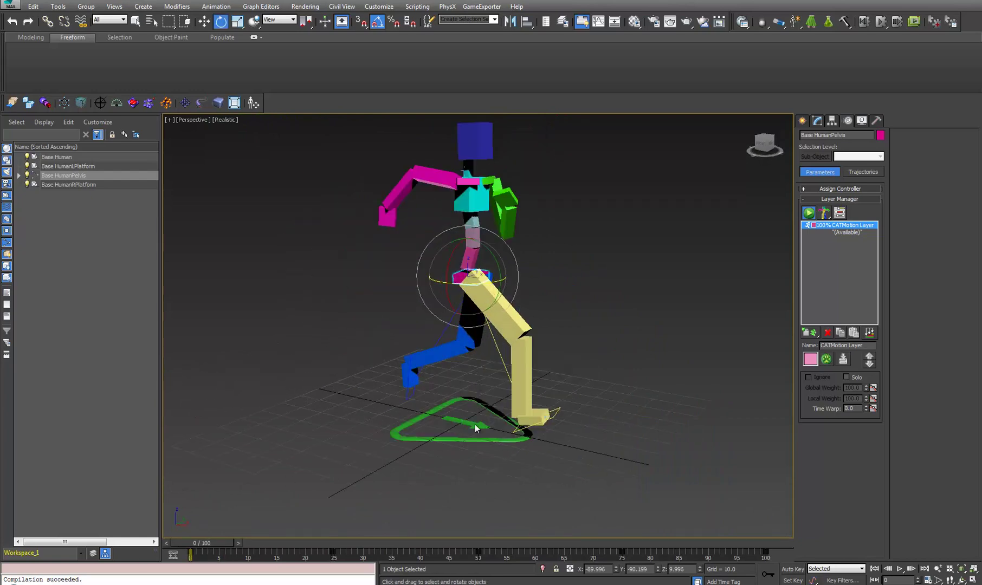
{"action": "middle_click_drag", "start_coordinate": [544, 373], "coordinate": [443, 380], "text": "alt"}
{"action": "middle_click_drag", "start_coordinate": [416, 432], "coordinate": [485, 436], "text": "alt"}
{"action": "middle_click_drag", "start_coordinate": [480, 279], "coordinate": [477, 286], "text": "alt"}
{"action": "middle_click_drag", "start_coordinate": [514, 337], "coordinate": [471, 373], "text": "alt"}
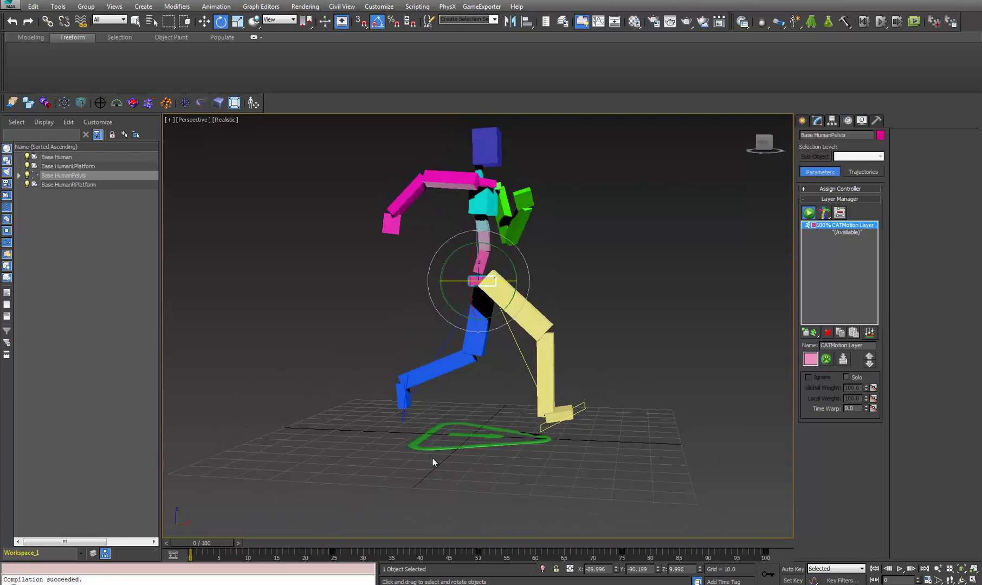
{"action": "left_click_drag", "start_coordinate": [201, 540], "coordinate": [351, 545]}
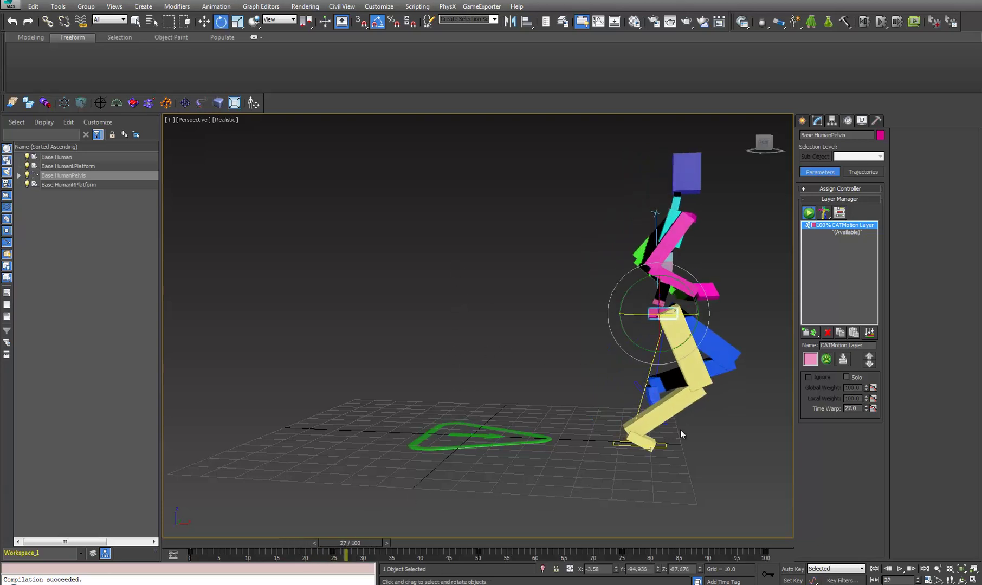
{"action": "middle_click_drag", "start_coordinate": [690, 402], "coordinate": [667, 314], "text": "alt"}
{"action": "middle_click_drag", "start_coordinate": [579, 427], "coordinate": [422, 428]}
{"action": "left_click_drag", "start_coordinate": [346, 541], "coordinate": [237, 568]}
{"action": "key", "text": "e"}
{"action": "middle_click_drag", "start_coordinate": [379, 476], "coordinate": [412, 422], "text": "alt"}
{"action": "middle_click_drag", "start_coordinate": [531, 219], "coordinate": [537, 201], "text": "alt"}
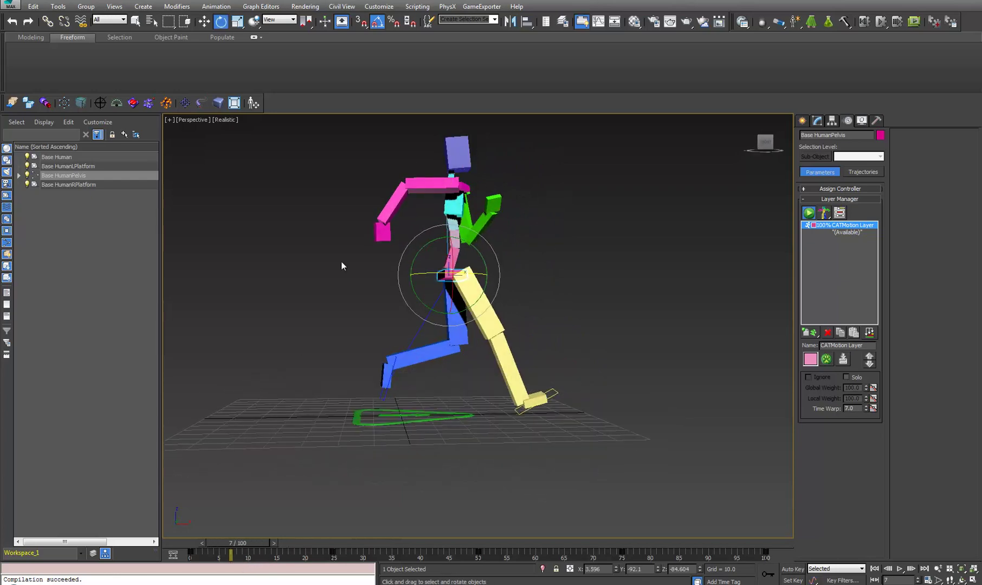
{"action": "middle_click_drag", "start_coordinate": [606, 350], "coordinate": [437, 317], "text": "alt"}
{"action": "scroll", "coordinate": [437, 317], "scroll_direction": "up", "scroll_amount": 3}
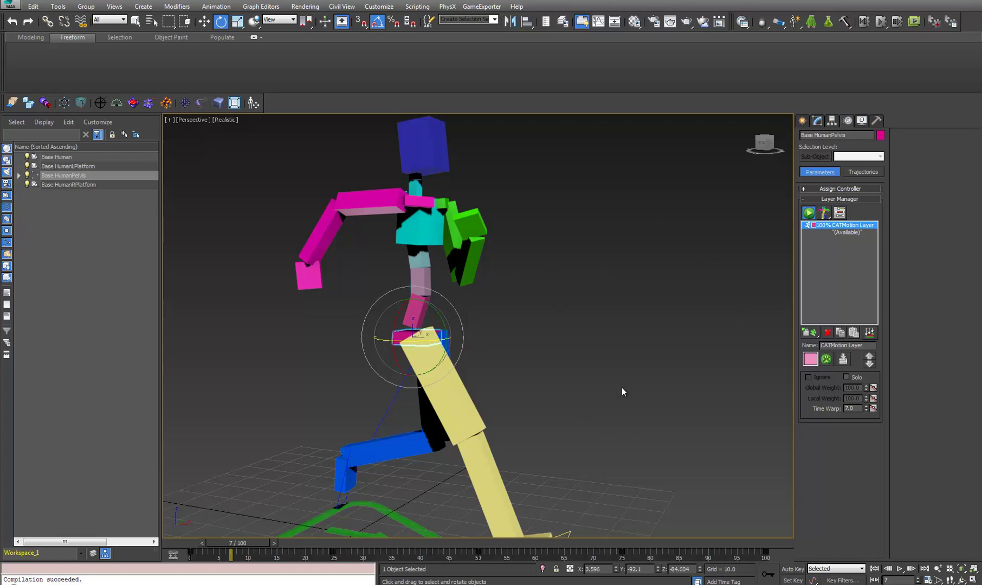
{"action": "middle_click_drag", "start_coordinate": [591, 382], "coordinate": [600, 347]}
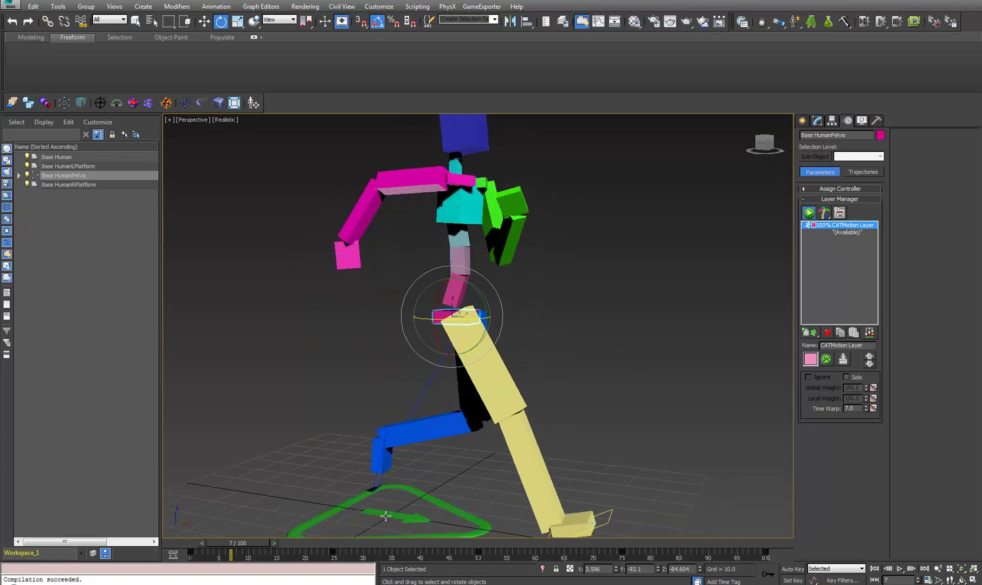
{"action": "middle_click_drag", "start_coordinate": [581, 394], "coordinate": [601, 379]}
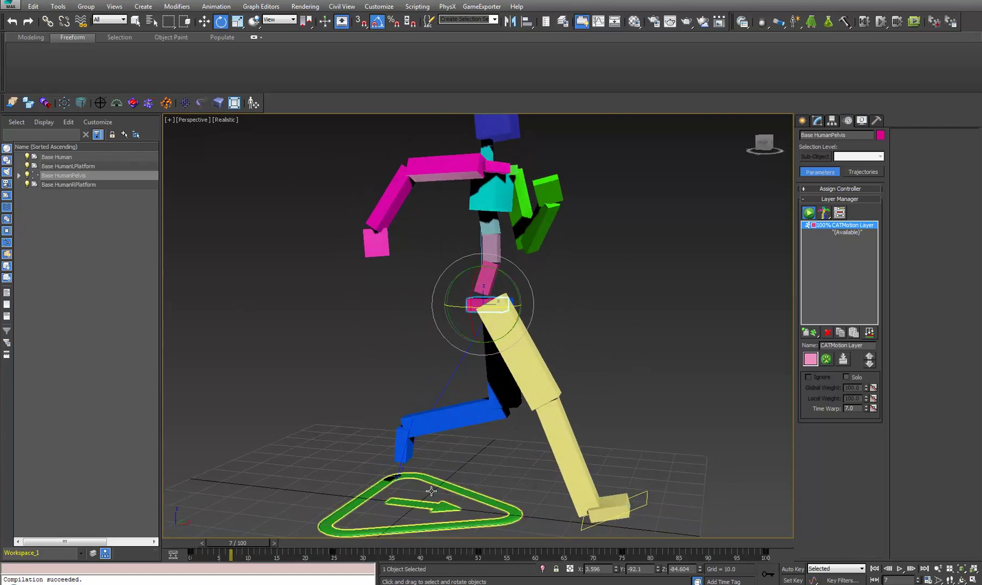
{"action": "middle_click_drag", "start_coordinate": [437, 460], "coordinate": [396, 294], "text": "alt"}
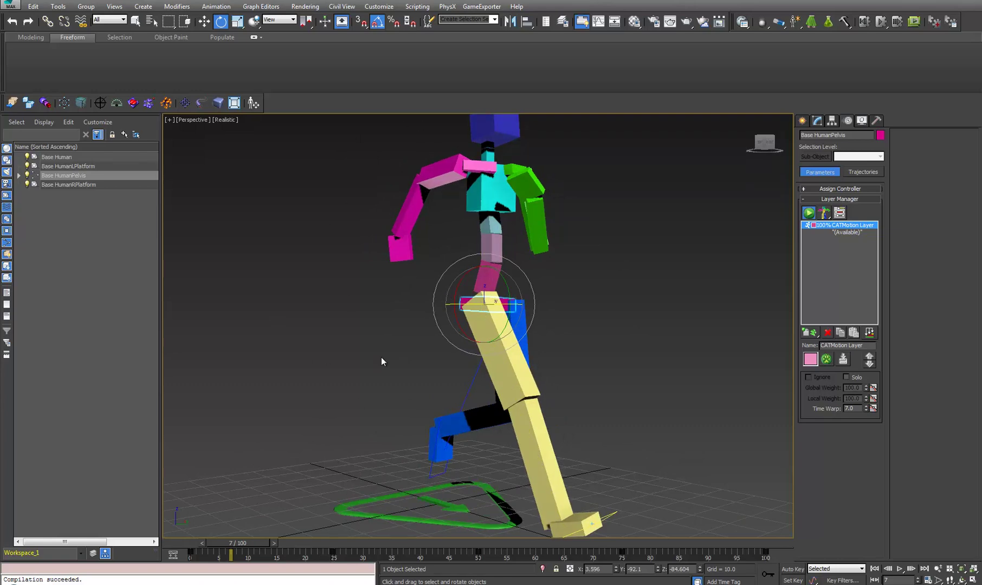
{"action": "middle_click_drag", "start_coordinate": [383, 360], "coordinate": [419, 379], "text": "alt"}
{"action": "left_click_drag", "start_coordinate": [286, 544], "coordinate": [227, 547]}
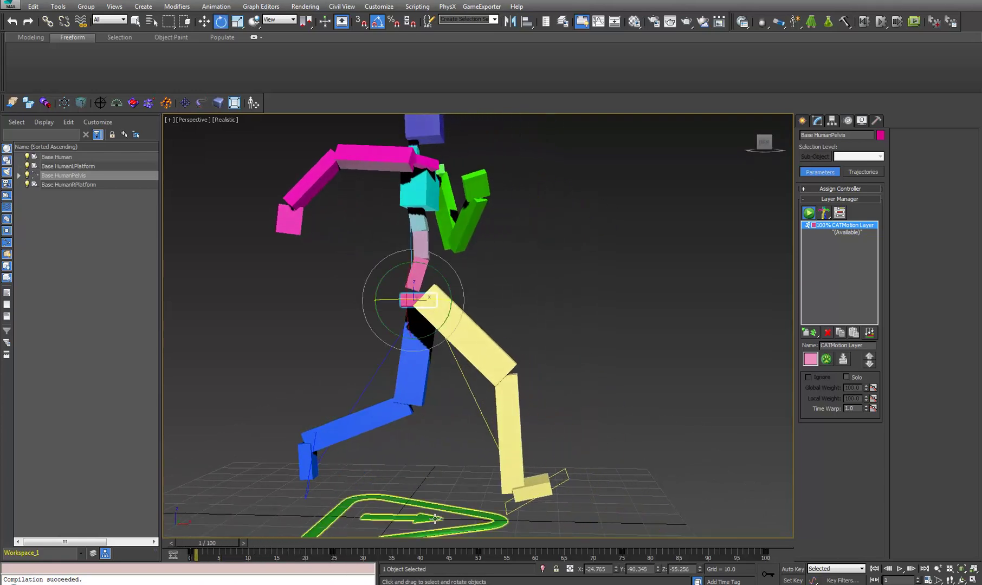
{"action": "left_click_drag", "start_coordinate": [225, 544], "coordinate": [311, 542]}
{"action": "key", "text": "e"}
{"action": "middle_click_drag", "start_coordinate": [581, 397], "coordinate": [291, 388]}
{"action": "left_click_drag", "start_coordinate": [311, 544], "coordinate": [478, 520]}
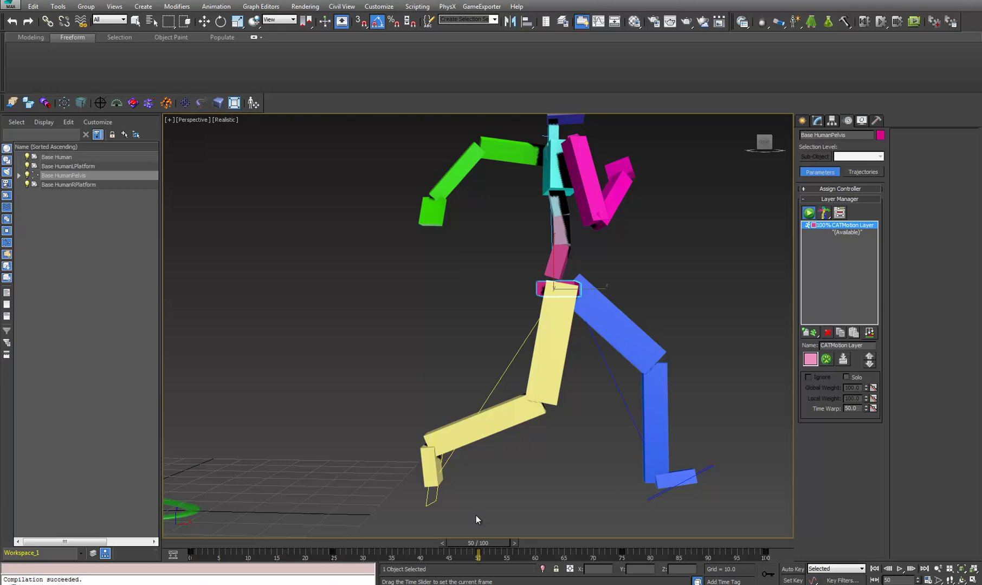
{"action": "left_click_drag", "start_coordinate": [477, 543], "coordinate": [303, 445]}
{"action": "key", "text": "e"}
{"action": "scroll", "coordinate": [430, 432], "scroll_direction": "down", "scroll_amount": 5}
{"action": "middle_click_drag", "start_coordinate": [430, 433], "coordinate": [455, 425], "text": "alt"}
Select the rig platform, view it in setup pose, then return to the running animation
{"action": "left_click", "coordinate": [377, 455]}
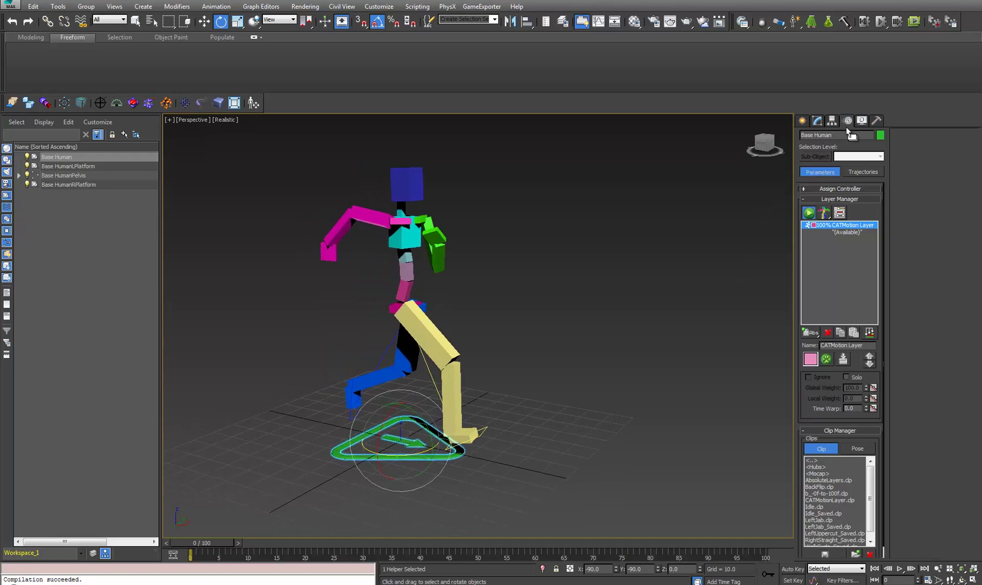
{"action": "left_click", "coordinate": [808, 212]}
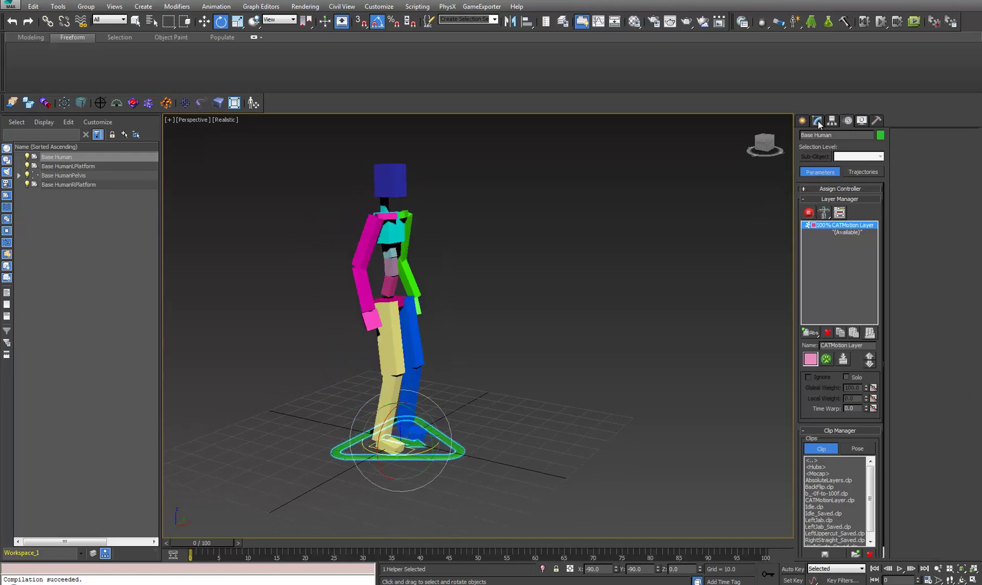
{"action": "left_click", "coordinate": [817, 120]}
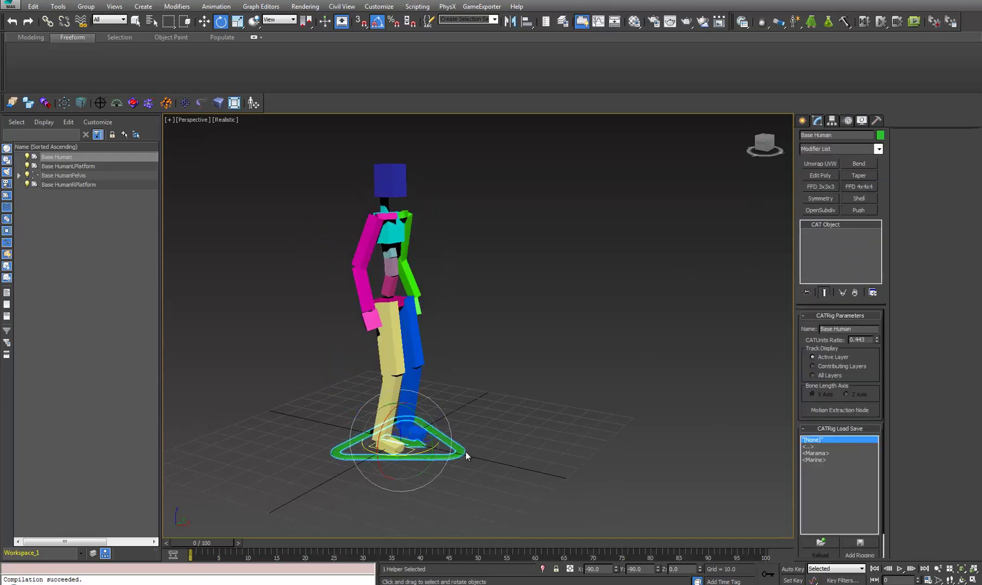
{"action": "middle_click_drag", "start_coordinate": [504, 460], "coordinate": [639, 303], "text": "alt"}
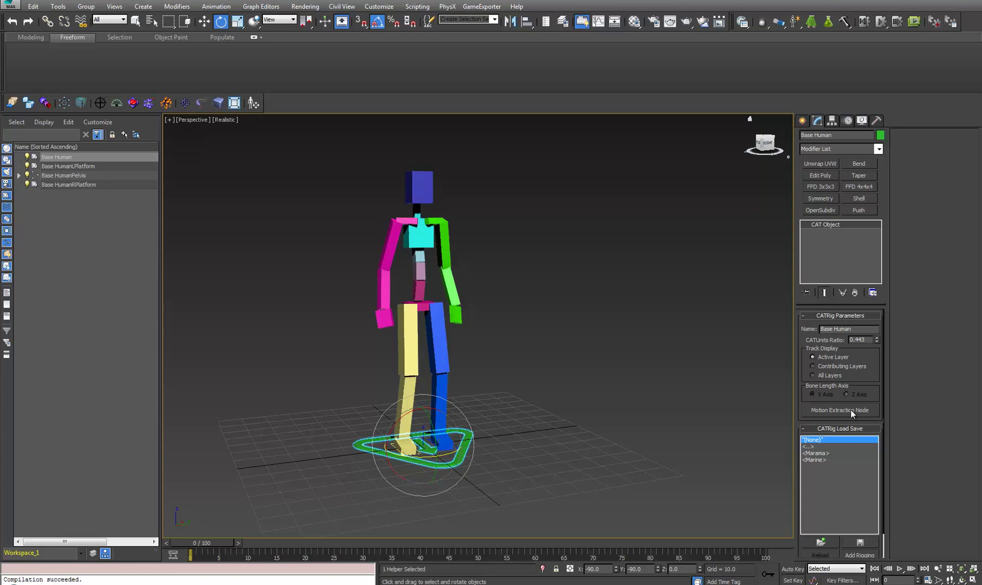
{"action": "middle_click_drag", "start_coordinate": [585, 396], "coordinate": [552, 366], "text": "alt"}
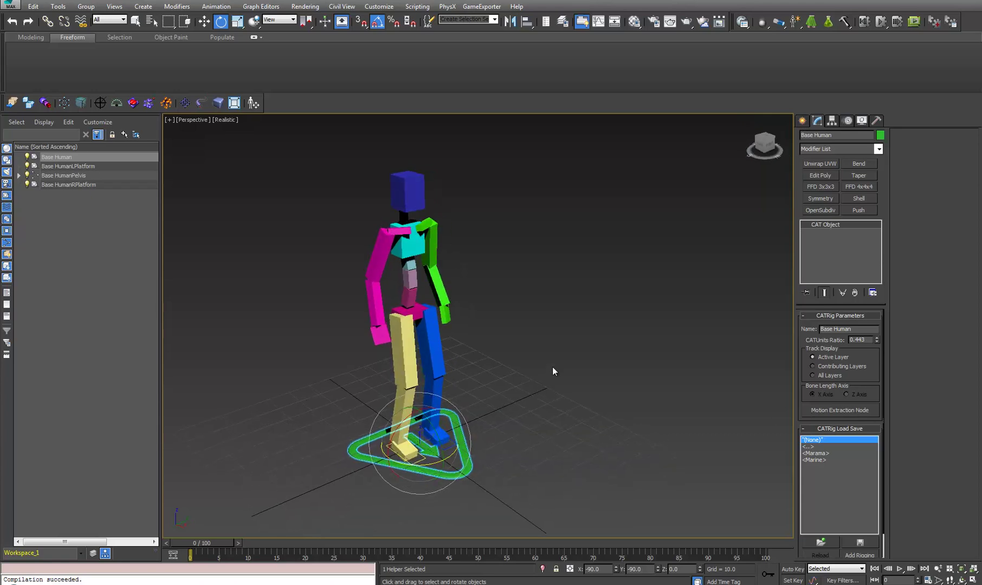
{"action": "left_click", "coordinate": [848, 120]}
{"action": "left_click", "coordinate": [808, 213]}
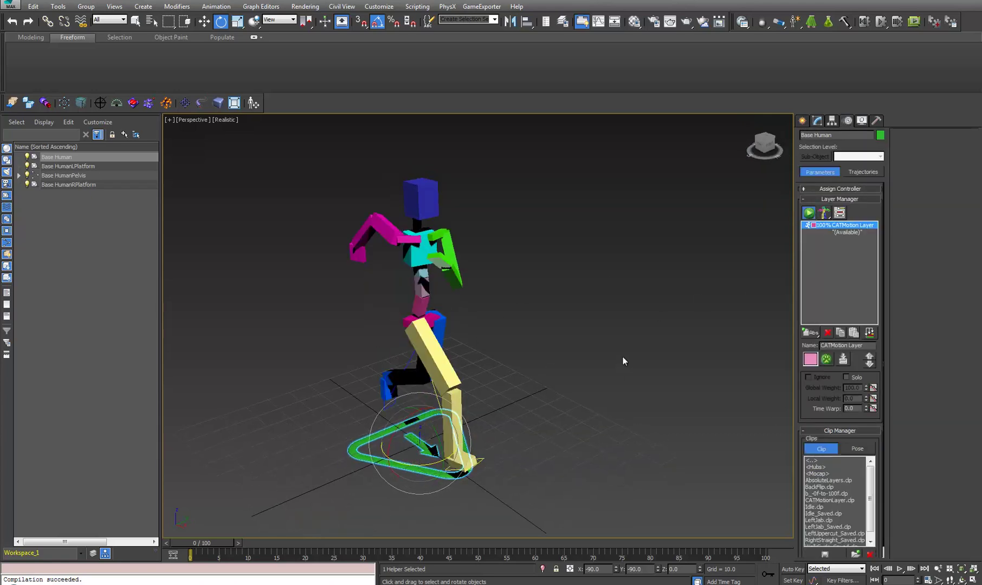
{"action": "middle_click_drag", "start_coordinate": [631, 356], "coordinate": [633, 274], "text": "alt"}
Add a Motion Extraction Node, creating the Base HumanTransform root arrow, and select it
{"action": "left_click", "coordinate": [816, 122]}
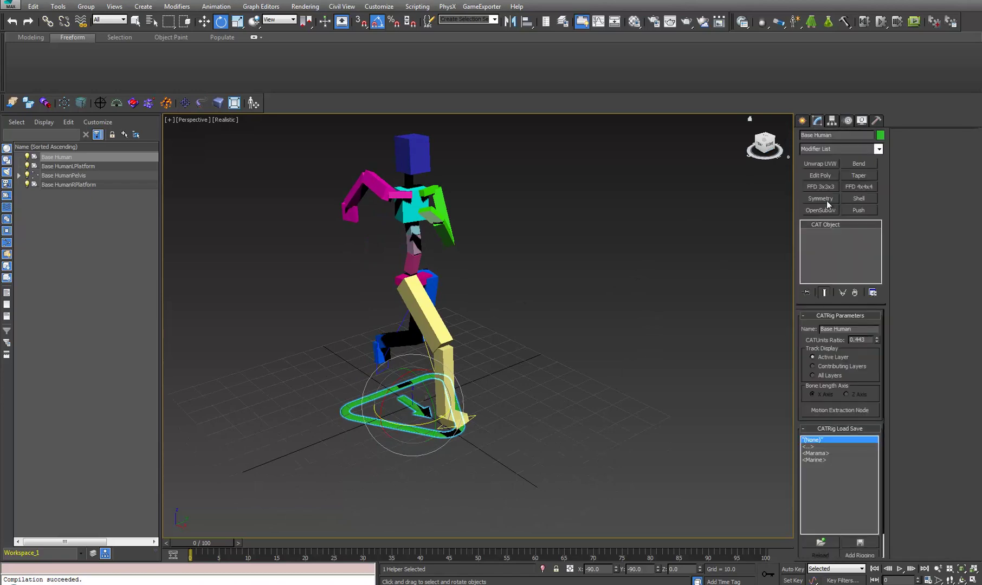
{"action": "left_click", "coordinate": [838, 410]}
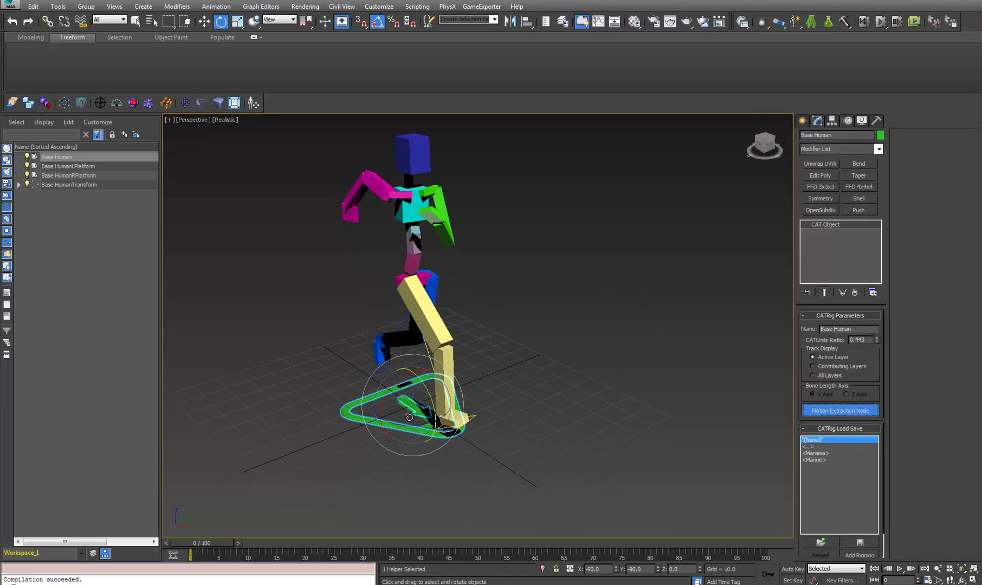
{"action": "middle_click_drag", "start_coordinate": [412, 412], "coordinate": [428, 427], "text": "alt"}
{"action": "scroll", "coordinate": [428, 428], "scroll_direction": "up", "scroll_amount": 6}
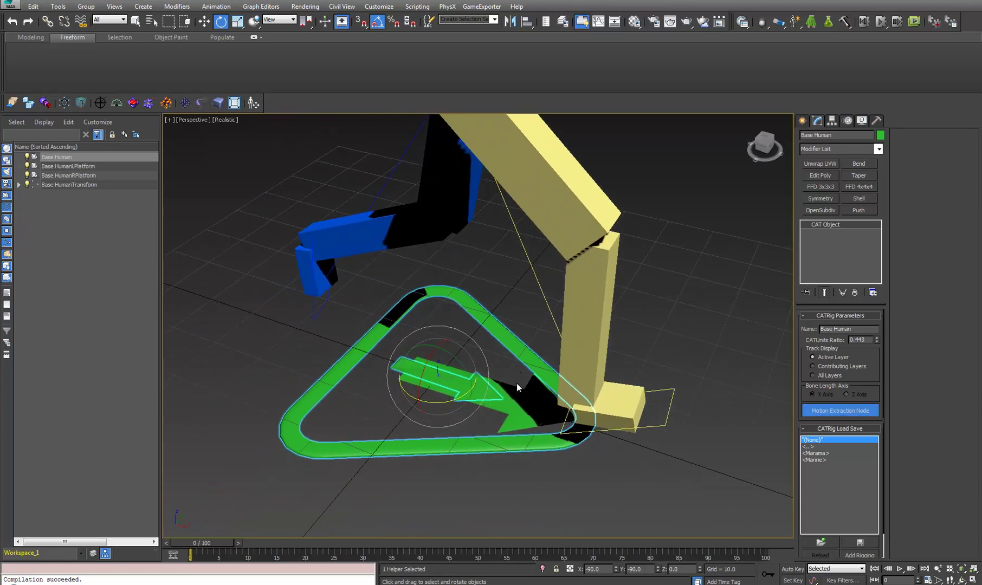
{"action": "left_click", "coordinate": [513, 395]}
{"action": "middle_click_drag", "start_coordinate": [514, 395], "coordinate": [367, 297], "text": "alt"}
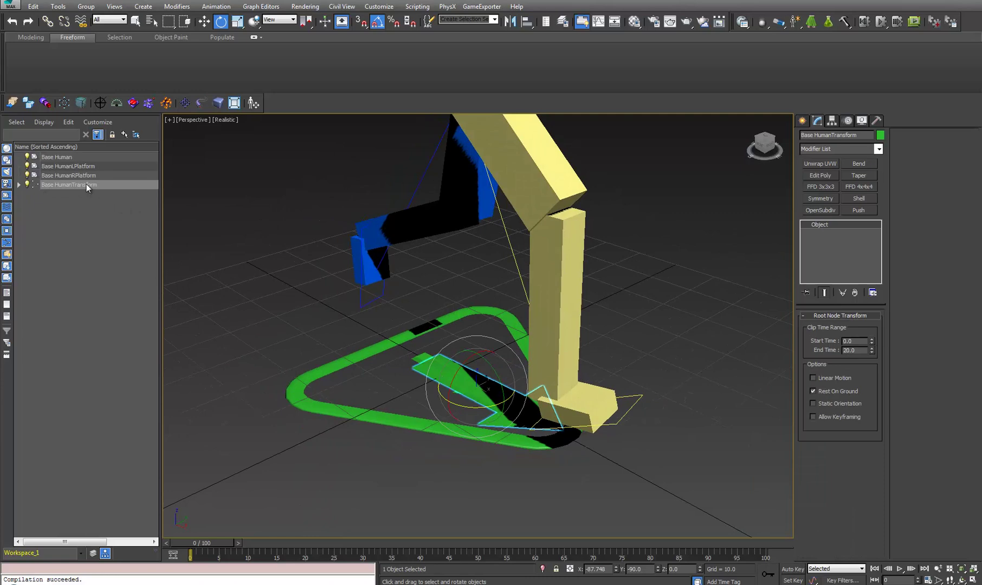
{"action": "left_click", "coordinate": [60, 160]}
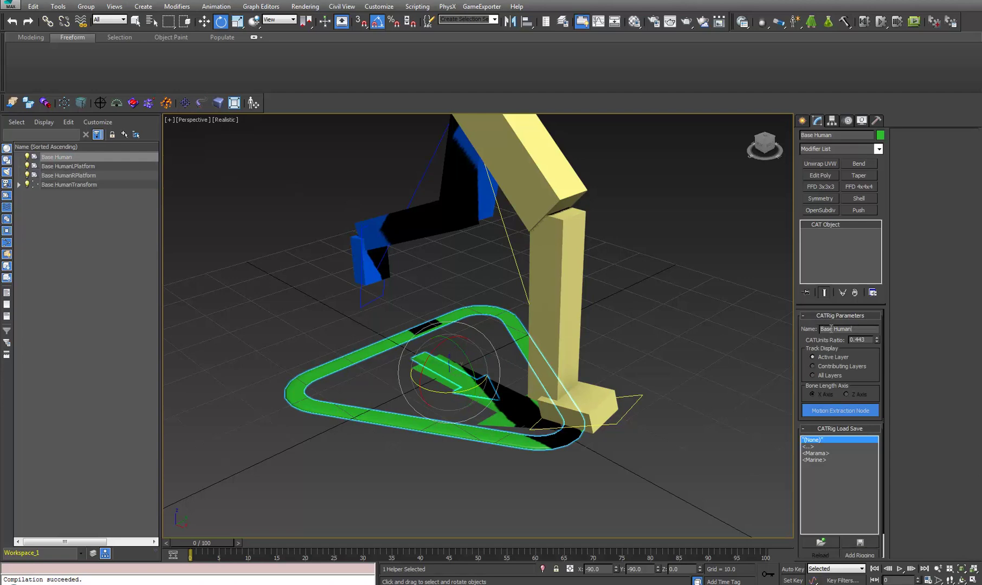
Rename the CATRig from Base Human to Harry
{"action": "left_click_drag", "start_coordinate": [743, 326], "coordinate": [678, 325]}
{"action": "type", "text": "Harry"}
{"action": "key", "text": "Return"}
Reselect the Harry platform and regenerate the root node so it becomes HarryTransform
{"action": "middle_click_drag", "start_coordinate": [459, 390], "coordinate": [372, 305]}
{"action": "left_click", "coordinate": [372, 305]}
{"action": "left_click", "coordinate": [442, 395]}
{"action": "left_click", "coordinate": [20, 185]}
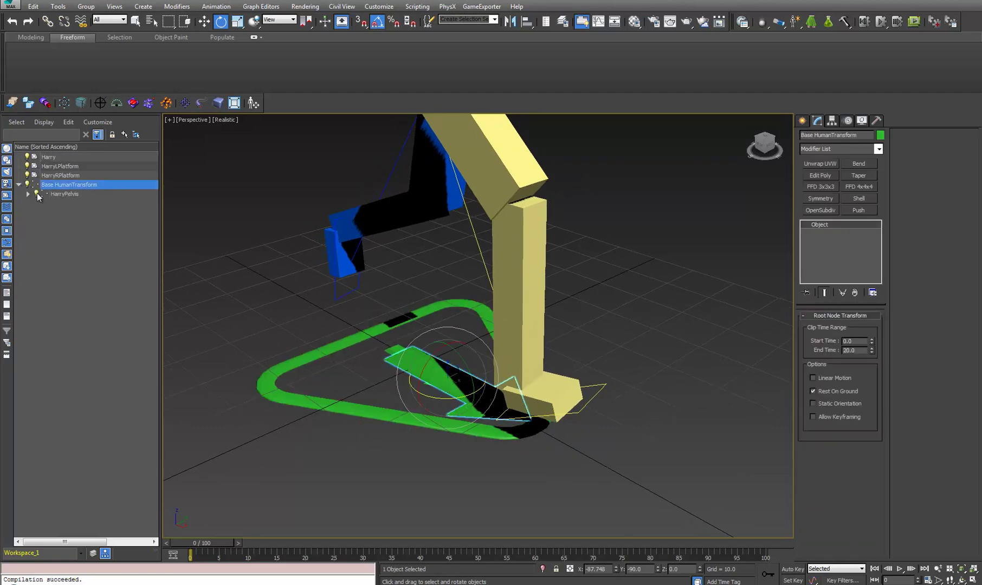
{"action": "left_click", "coordinate": [28, 194]}
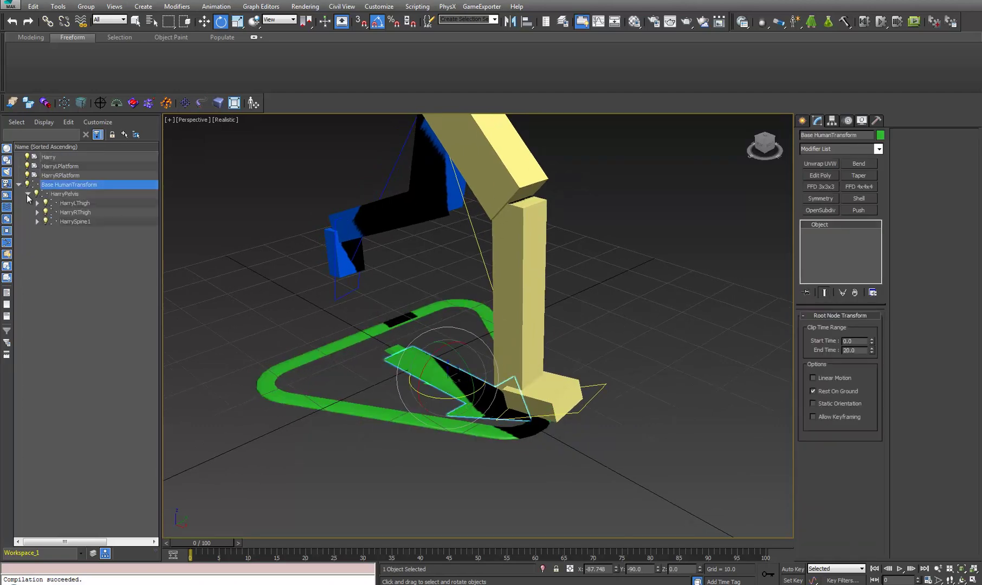
{"action": "left_click", "coordinate": [317, 391]}
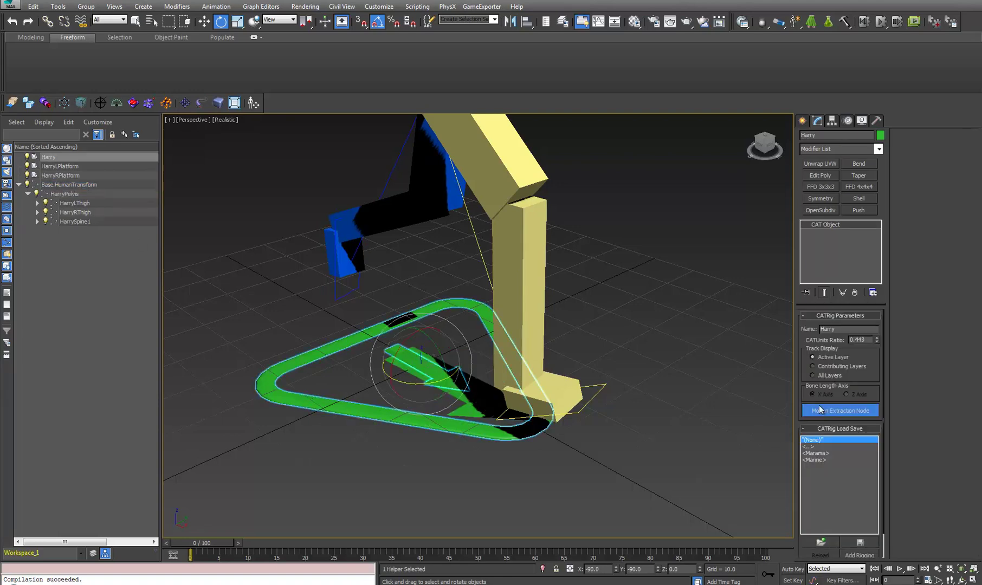
{"action": "left_click", "coordinate": [827, 410]}
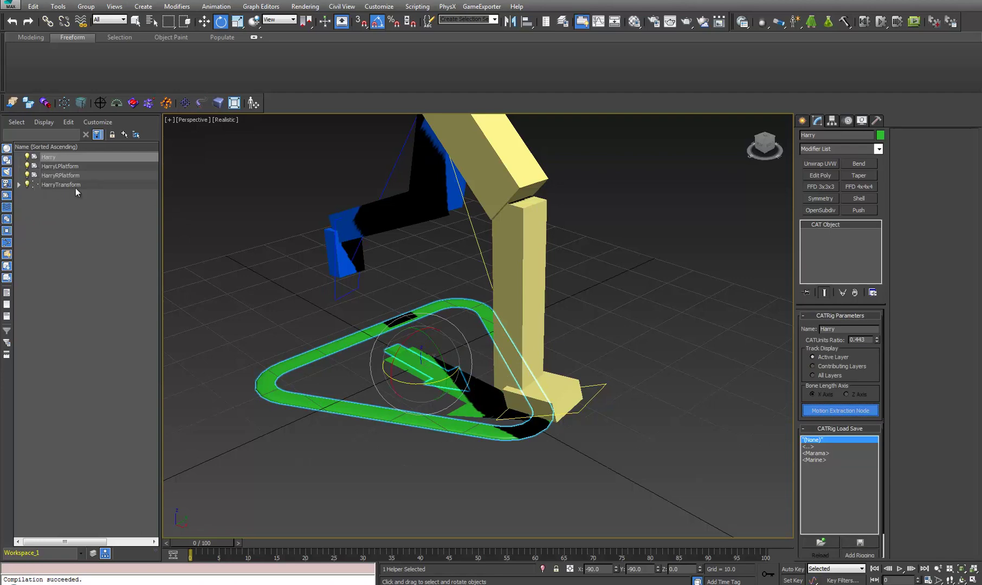
Select HarryPelvis, then the HarryTransform root node to review its Rest On Ground setting
{"action": "left_click", "coordinate": [18, 184]}
{"action": "middle_click_drag", "start_coordinate": [390, 192], "coordinate": [376, 316]}
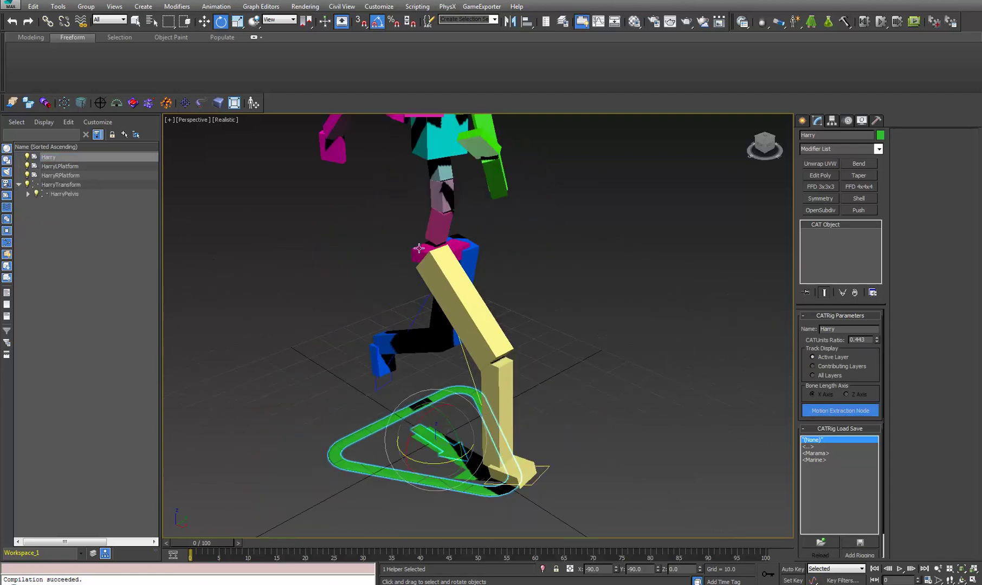
{"action": "left_click", "coordinate": [419, 248]}
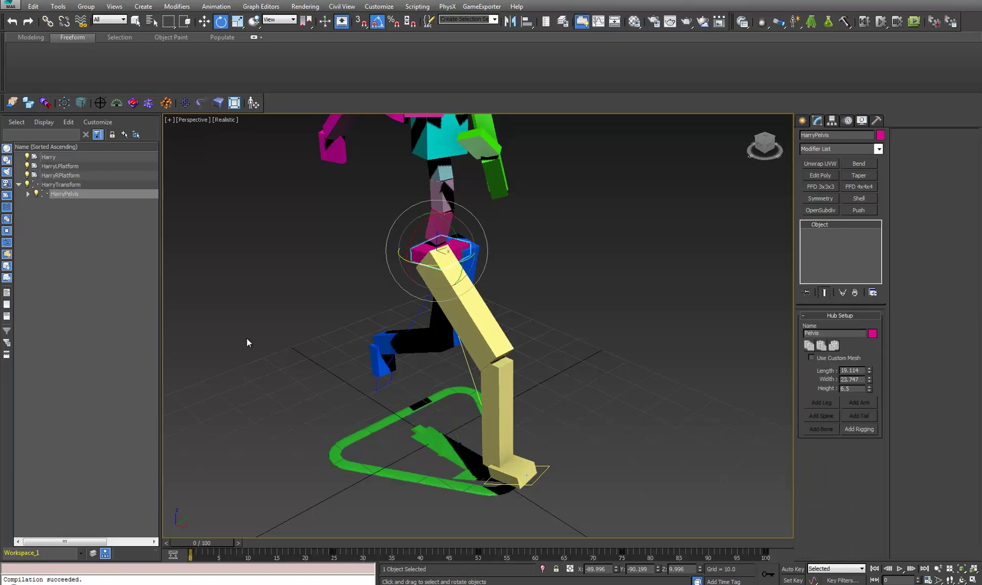
{"action": "left_click", "coordinate": [472, 475]}
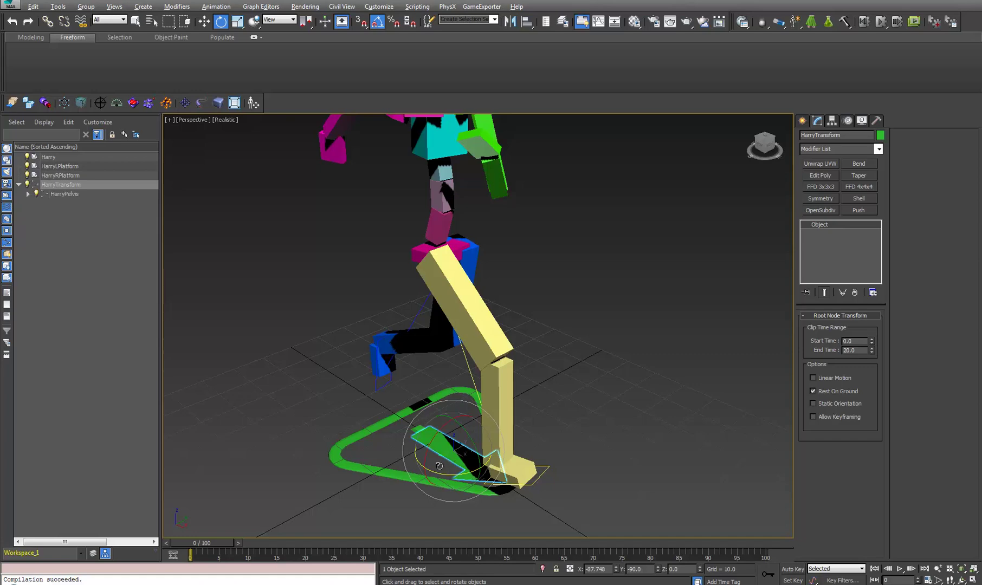
{"action": "middle_click_drag", "start_coordinate": [439, 465], "coordinate": [351, 364], "text": "alt"}
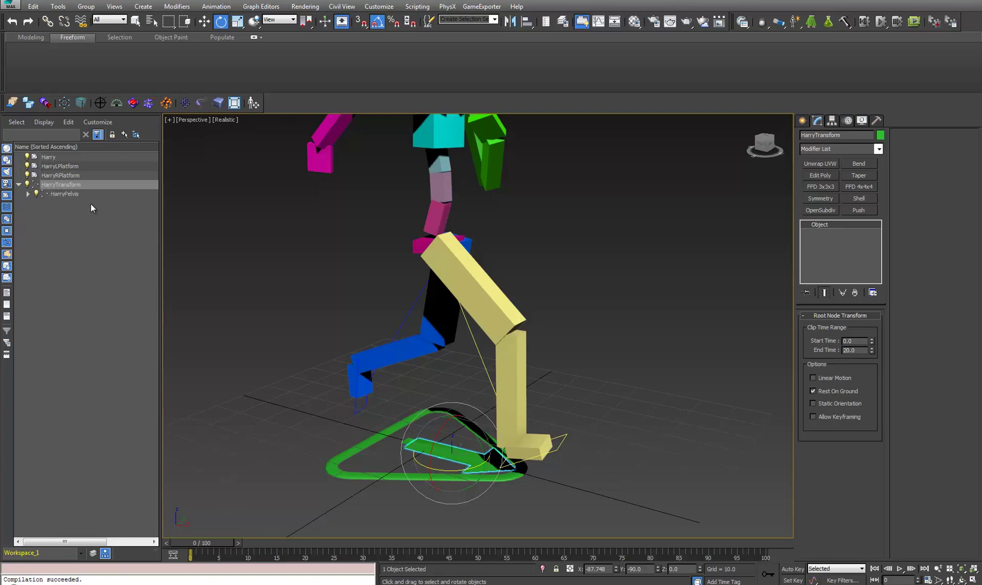
{"action": "scroll", "coordinate": [387, 417], "scroll_direction": "down", "scroll_amount": 5}
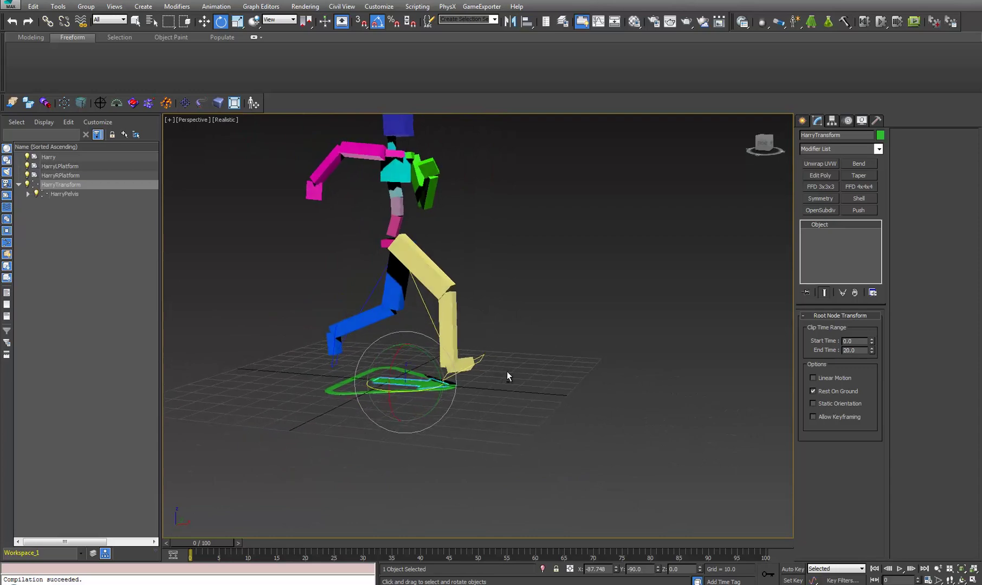
Scrub the run to frame 19 and reframe the view to watch the root arrow follow Harry
{"action": "middle_click_drag", "start_coordinate": [507, 371], "coordinate": [518, 367], "text": "alt"}
{"action": "left_click_drag", "start_coordinate": [203, 541], "coordinate": [446, 527]}
{"action": "key", "text": "e"}
{"action": "middle_click_drag", "start_coordinate": [546, 394], "coordinate": [452, 435]}
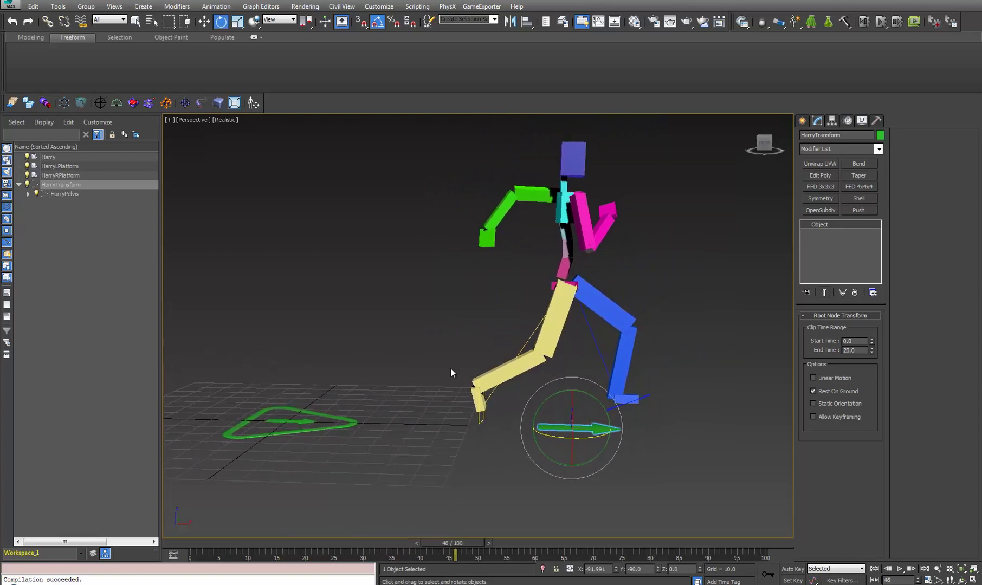
Turn off Rest On Ground for HarryTransform and compare the run from frame 1
{"action": "left_click", "coordinate": [813, 391]}
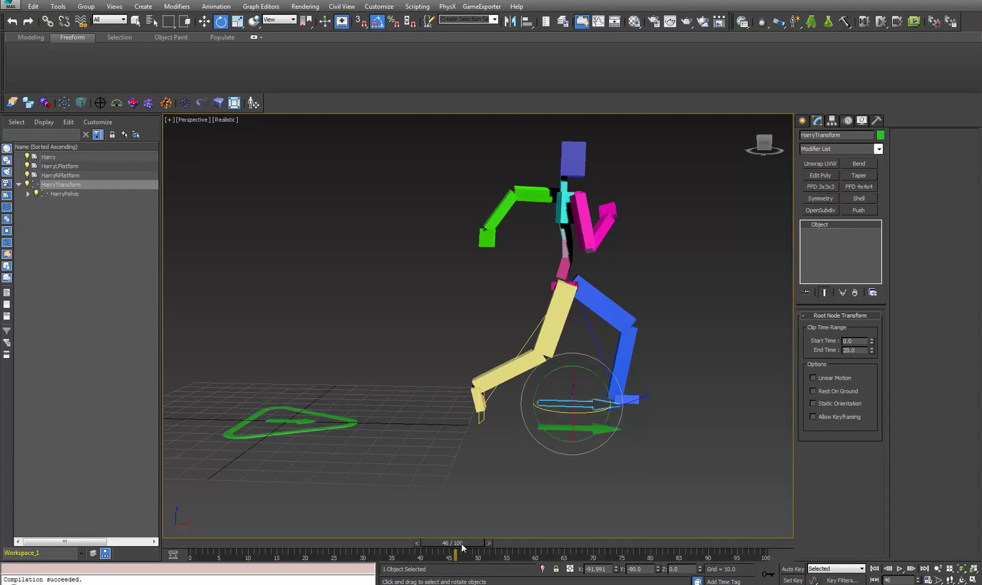
{"action": "left_click_drag", "start_coordinate": [461, 544], "coordinate": [307, 345]}
{"action": "key", "text": "e"}
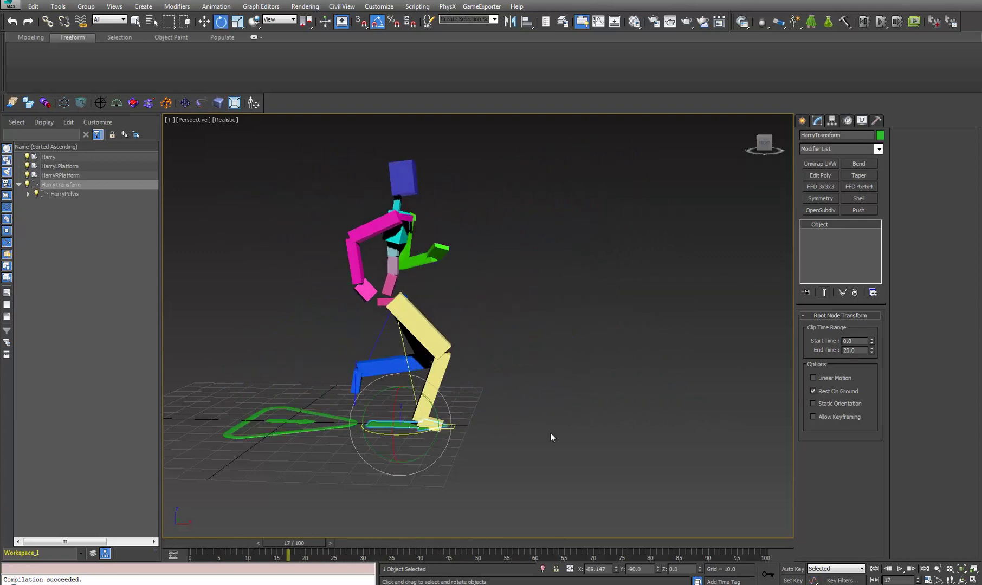
{"action": "left_click_drag", "start_coordinate": [321, 545], "coordinate": [251, 352]}
{"action": "key", "text": "e"}
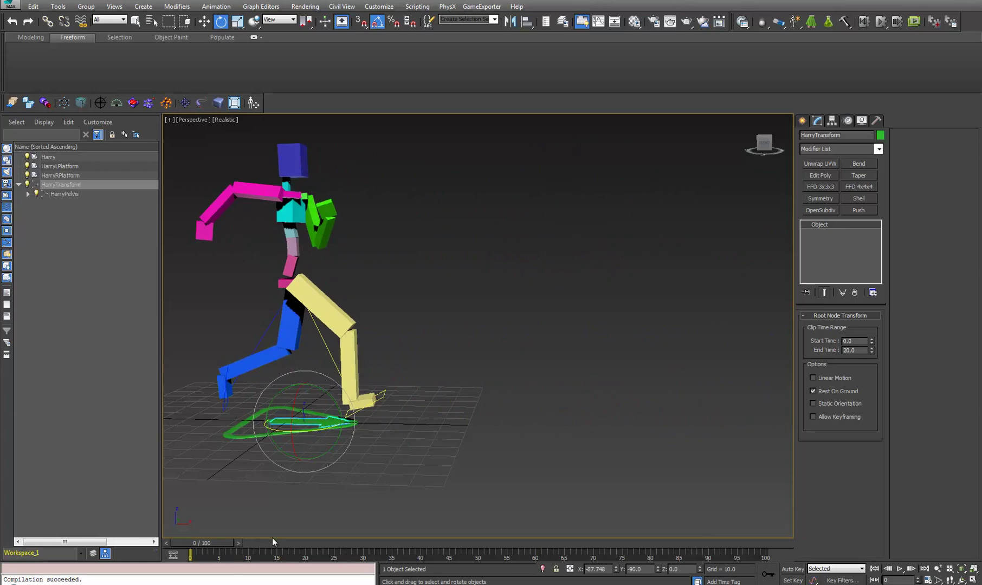
{"action": "middle_click_drag", "start_coordinate": [476, 459], "coordinate": [504, 366], "text": "alt"}
{"action": "mouse_move", "coordinate": [196, 540]}
{"action": "left_mouse_down"}
{"action": "mouse_move", "coordinate": [254, 544]}
{"action": "mouse_move", "coordinate": [196, 541]}
{"action": "left_mouse_up"}
{"action": "middle_click_drag", "start_coordinate": [494, 421], "coordinate": [559, 406]}
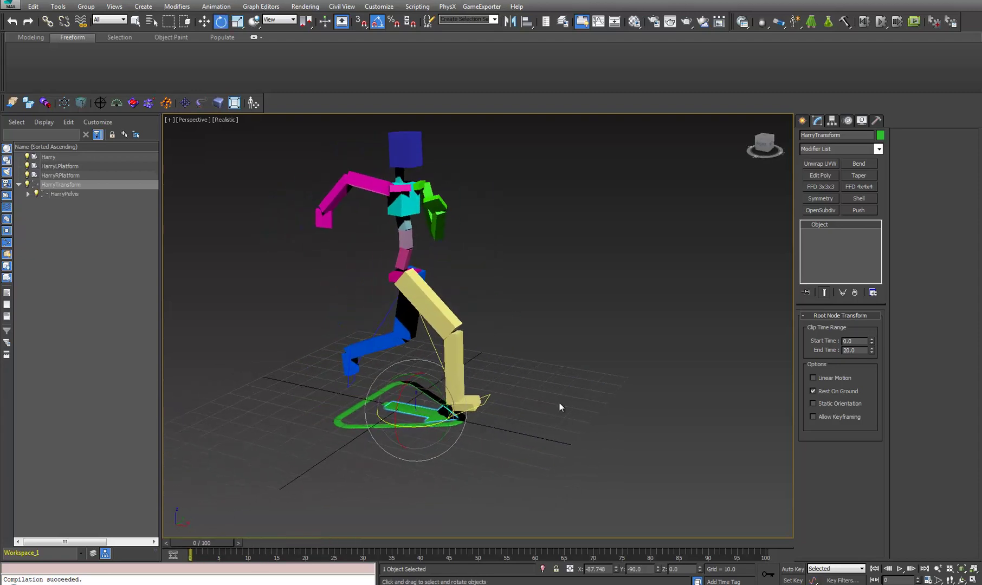
Select the Harry rig in the viewport, clearing and reselecting it
{"action": "left_click", "coordinate": [403, 425]}
{"action": "scroll", "coordinate": [407, 465], "scroll_direction": "up", "scroll_amount": 4}
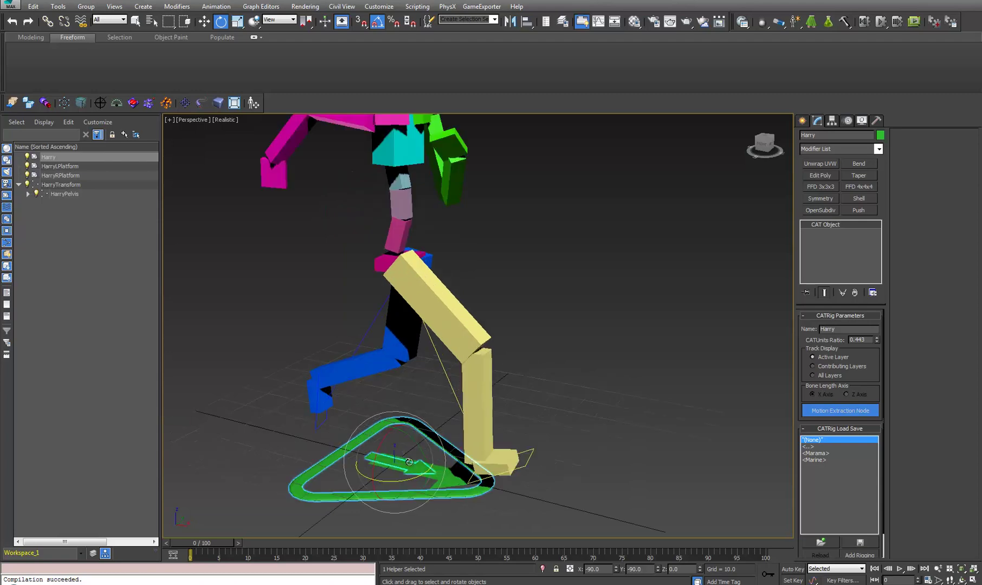
{"action": "left_click", "coordinate": [432, 395]}
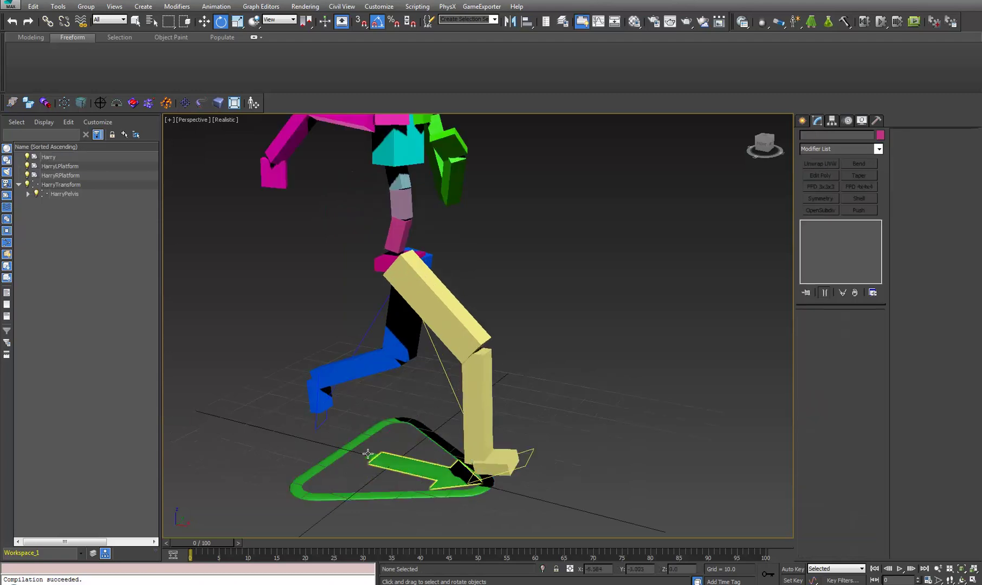
{"action": "left_click", "coordinate": [368, 454]}
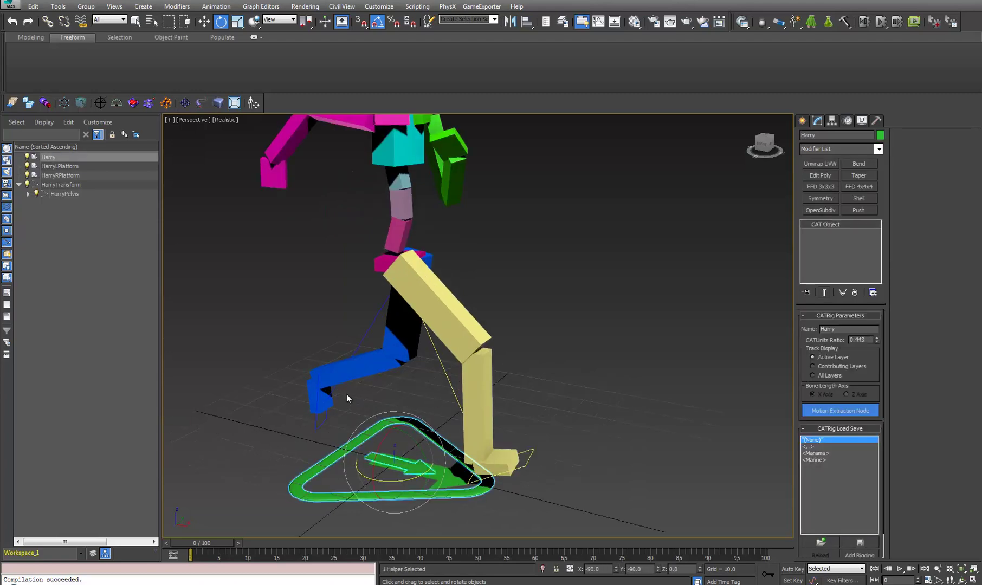
Select HarryTransform with all its child bones (24 objects), then show the Scene Explorer's Select menu
{"action": "double_click", "coordinate": [61, 185]}
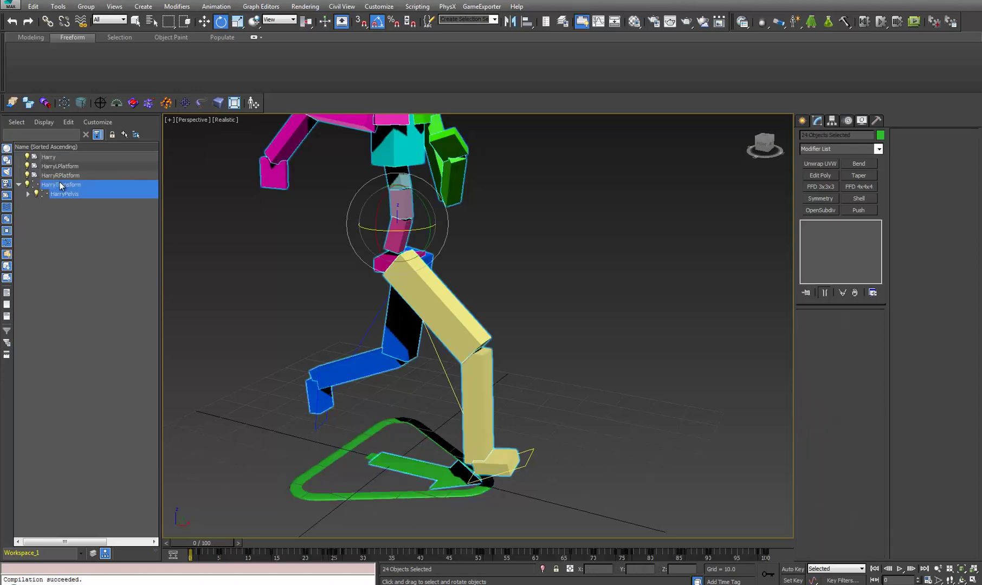
{"action": "left_click", "coordinate": [570, 424]}
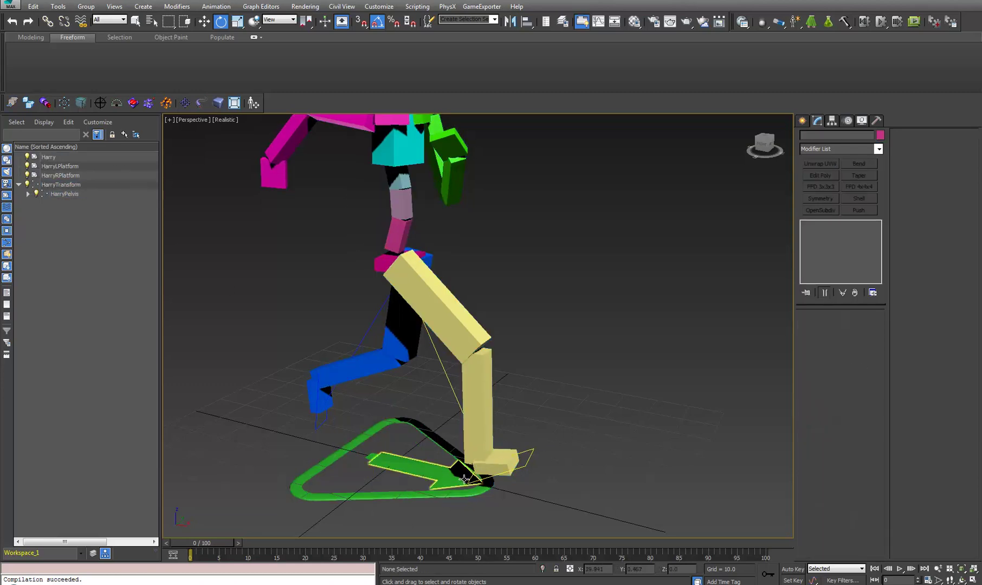
{"action": "left_click", "coordinate": [418, 462]}
{"action": "key", "text": "ctrl+Page_Down"}
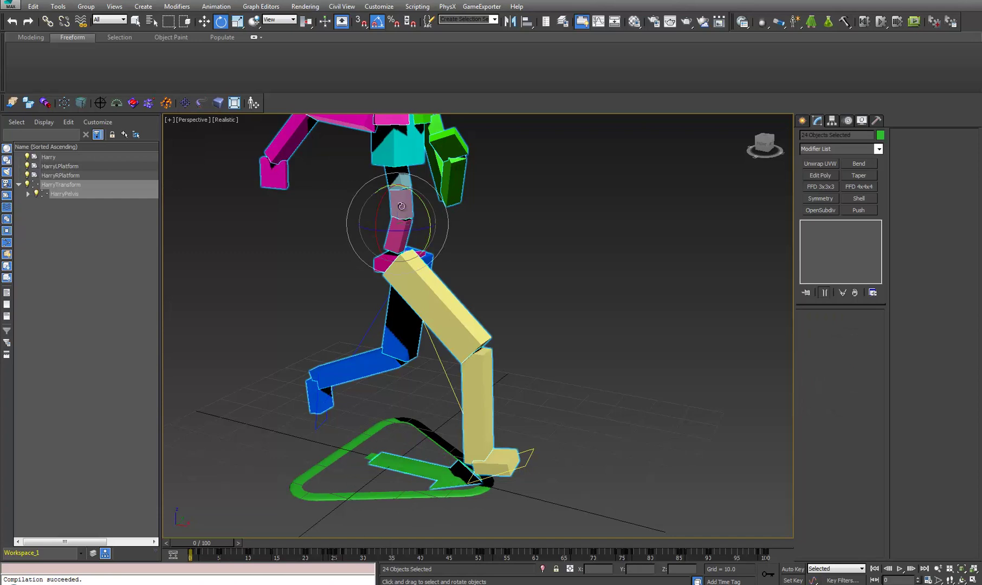
{"action": "double_click", "coordinate": [61, 184]}
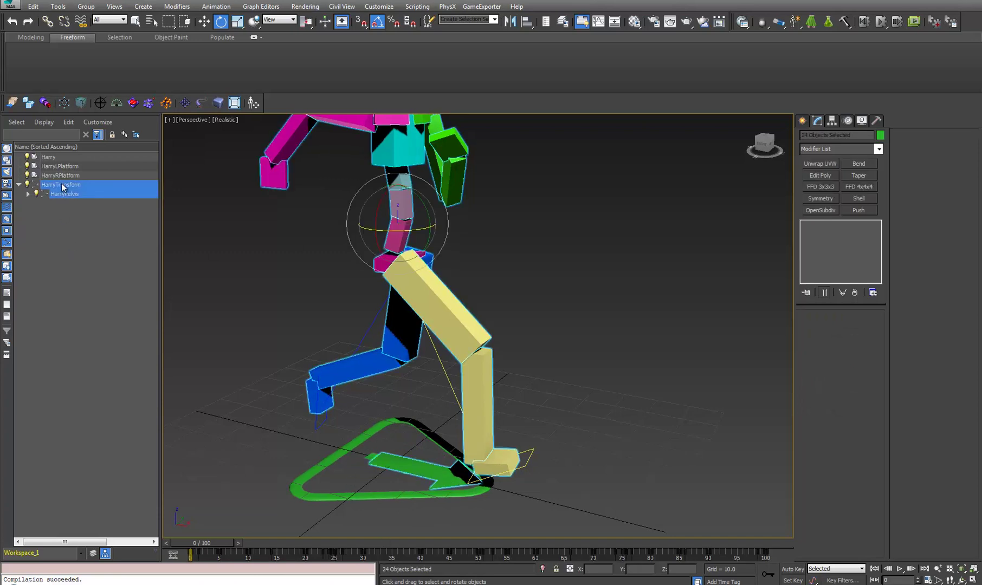
{"action": "left_click", "coordinate": [16, 123]}
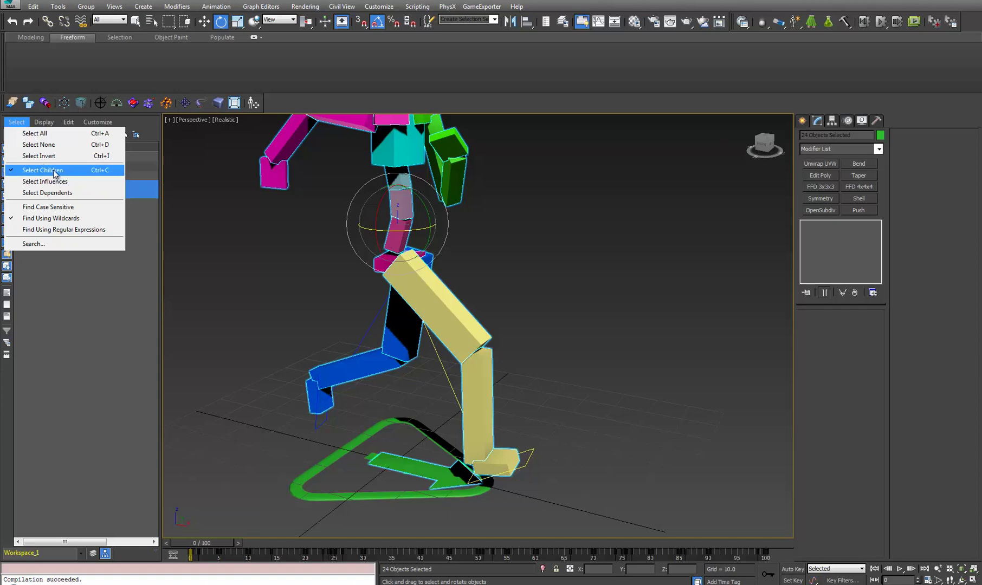
Close the Select menu and select HarryTransform with all 24 child objects from the Scene Explorer
{"action": "left_click", "coordinate": [94, 286]}
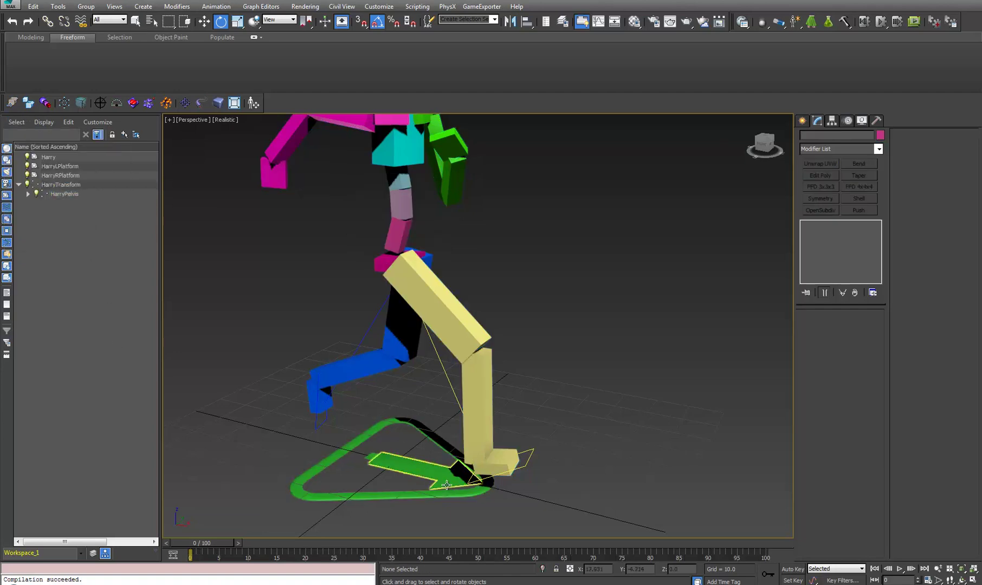
{"action": "left_click", "coordinate": [447, 480]}
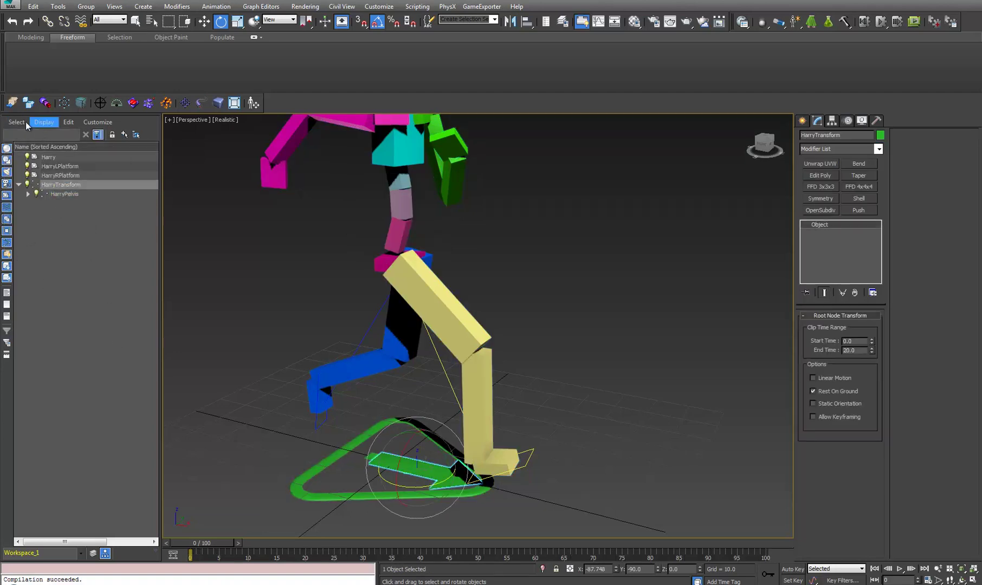
{"action": "key", "text": "ctrl+d"}
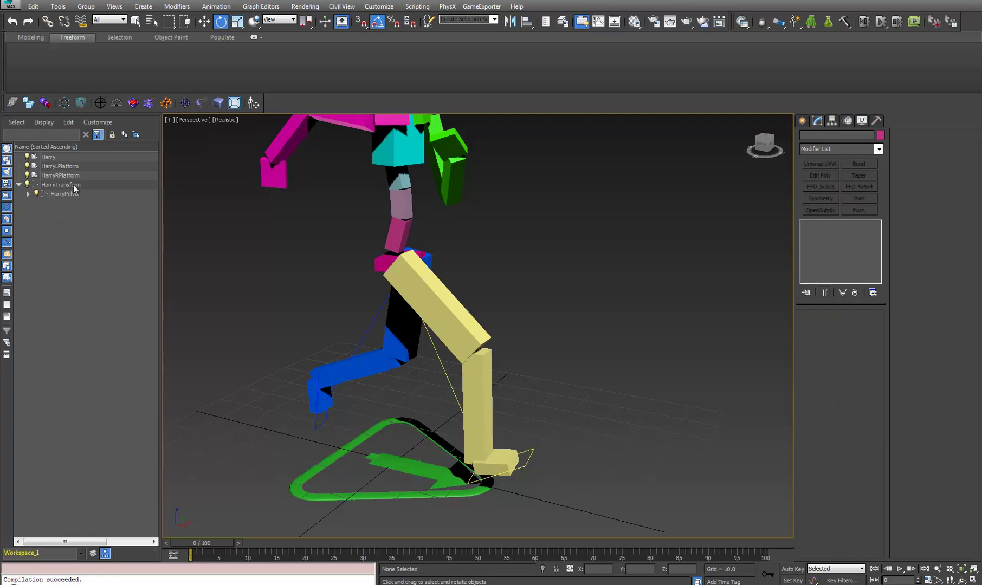
{"action": "double_click", "coordinate": [74, 188]}
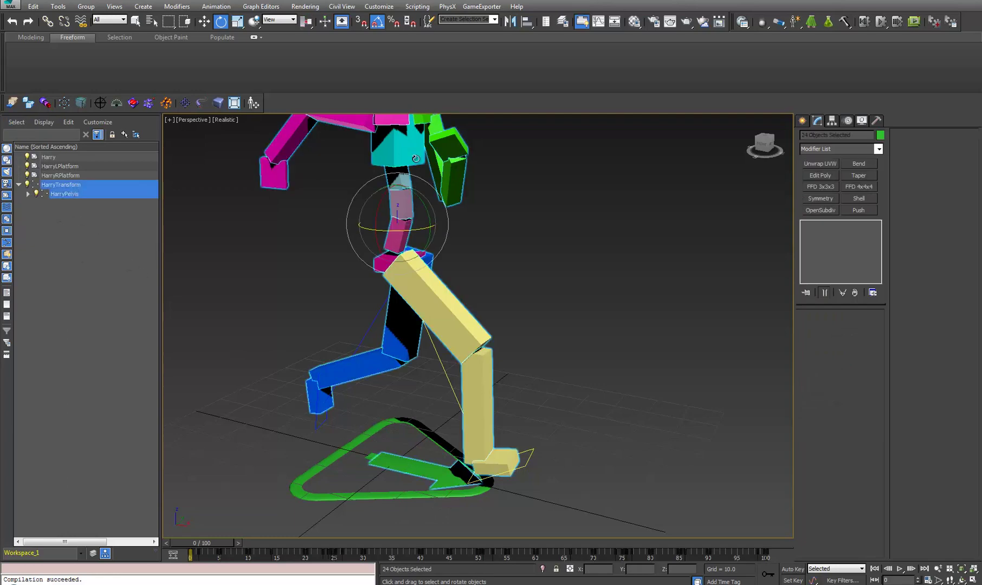
Preview the run, return to frame 0, and pan, zoom and orbit around the rig to review it
{"action": "middle_click_drag", "start_coordinate": [387, 135], "coordinate": [394, 167]}
{"action": "middle_click_drag", "start_coordinate": [589, 406], "coordinate": [584, 359]}
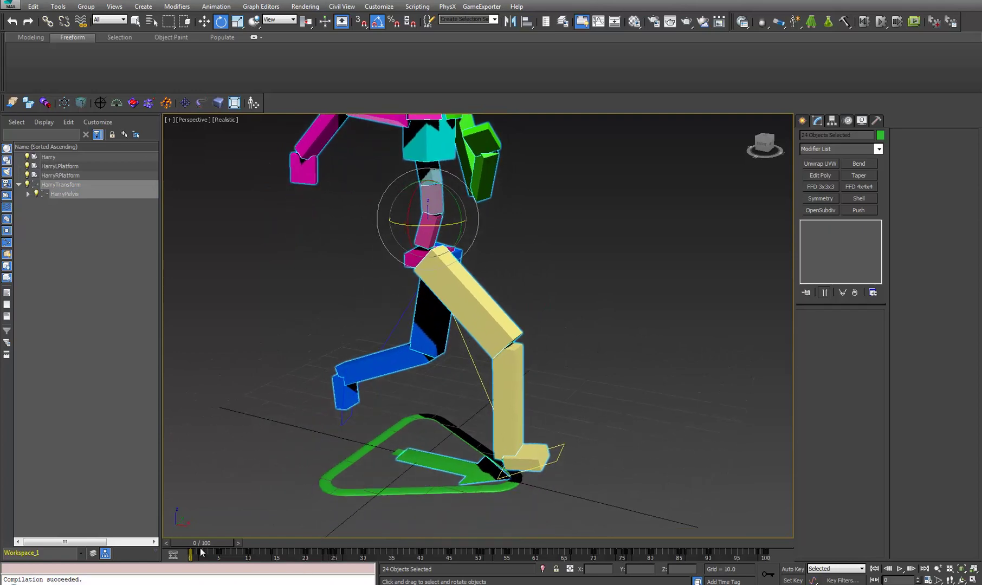
{"action": "mouse_move", "coordinate": [216, 545]}
{"action": "left_mouse_down"}
{"action": "mouse_move", "coordinate": [298, 544]}
{"action": "mouse_move", "coordinate": [209, 544]}
{"action": "left_mouse_up"}
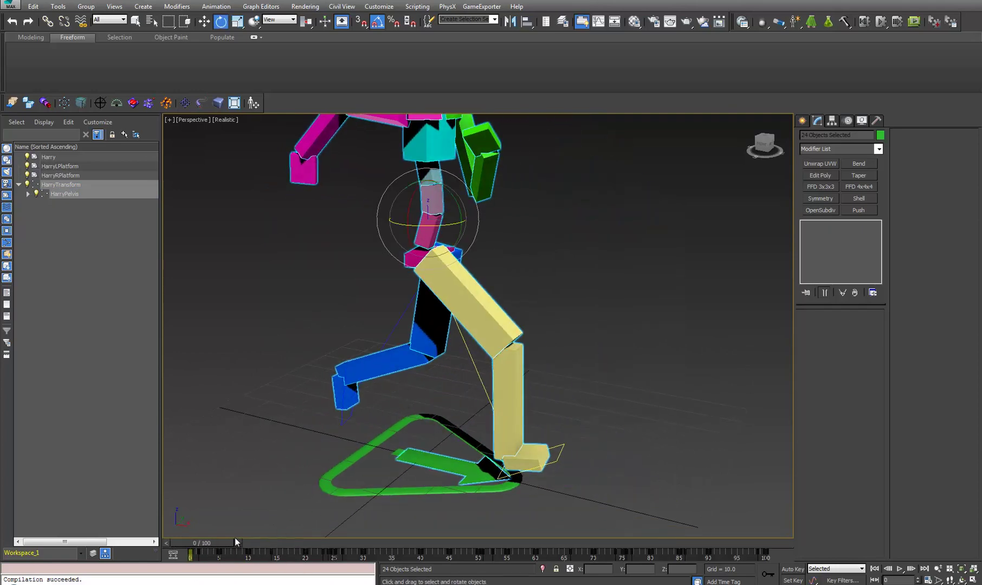
{"action": "scroll", "coordinate": [379, 340], "scroll_direction": "down", "scroll_amount": 8}
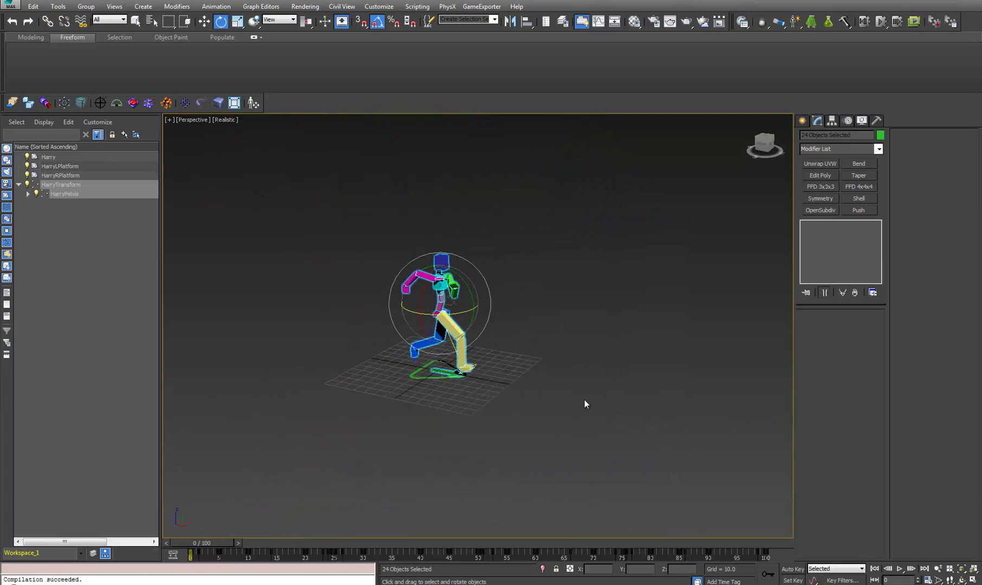
{"action": "middle_click_drag", "start_coordinate": [569, 400], "coordinate": [389, 378], "text": "alt"}
{"action": "middle_click_drag", "start_coordinate": [371, 318], "coordinate": [373, 420], "text": "alt"}
{"action": "scroll", "coordinate": [397, 389], "scroll_direction": "up", "scroll_amount": 3}
{"action": "middle_click_drag", "start_coordinate": [397, 388], "coordinate": [139, 382], "text": "alt"}
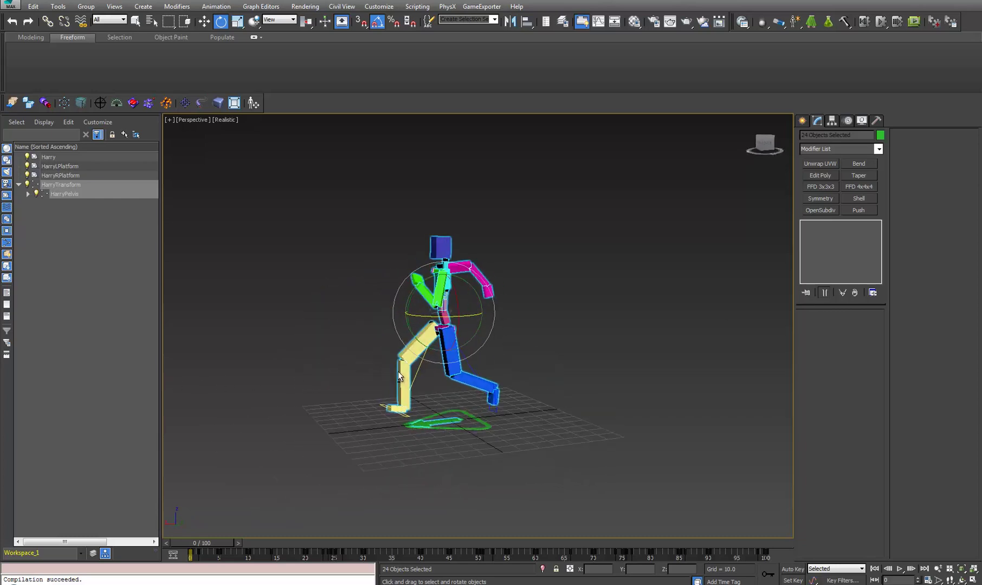
{"action": "middle_click_drag", "start_coordinate": [522, 373], "coordinate": [487, 382], "text": "alt"}
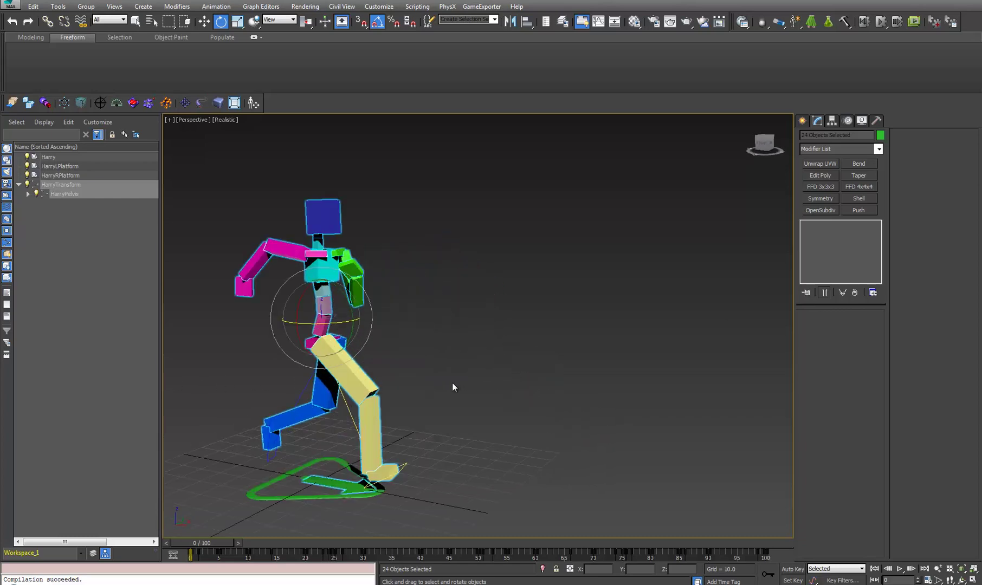